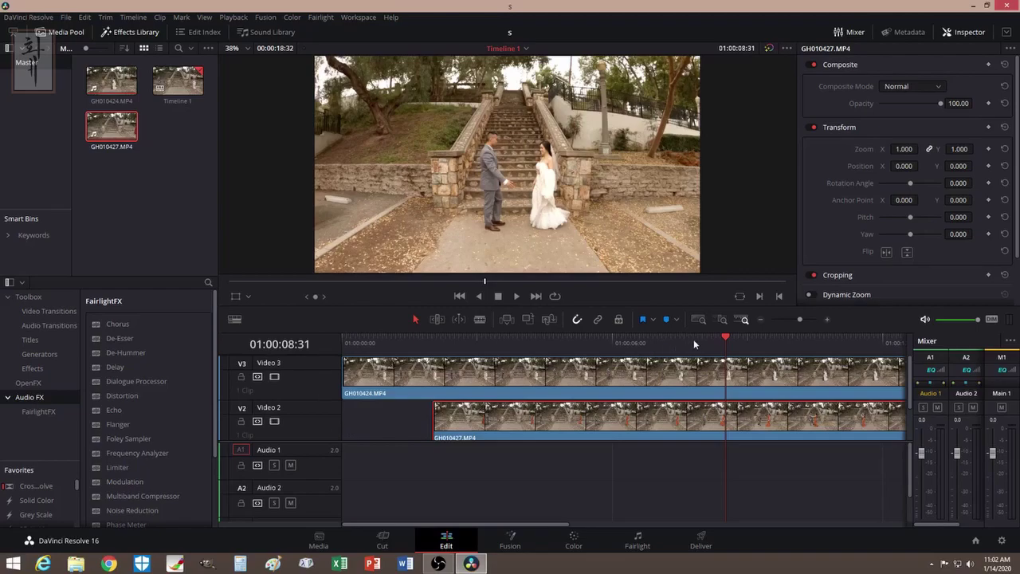
Step: Compare the couple's positions in the two clips by hiding and showing Video 3 while scrubbing, ending at 01:00:07:04
left_click_drag(730, 338, 679, 367)
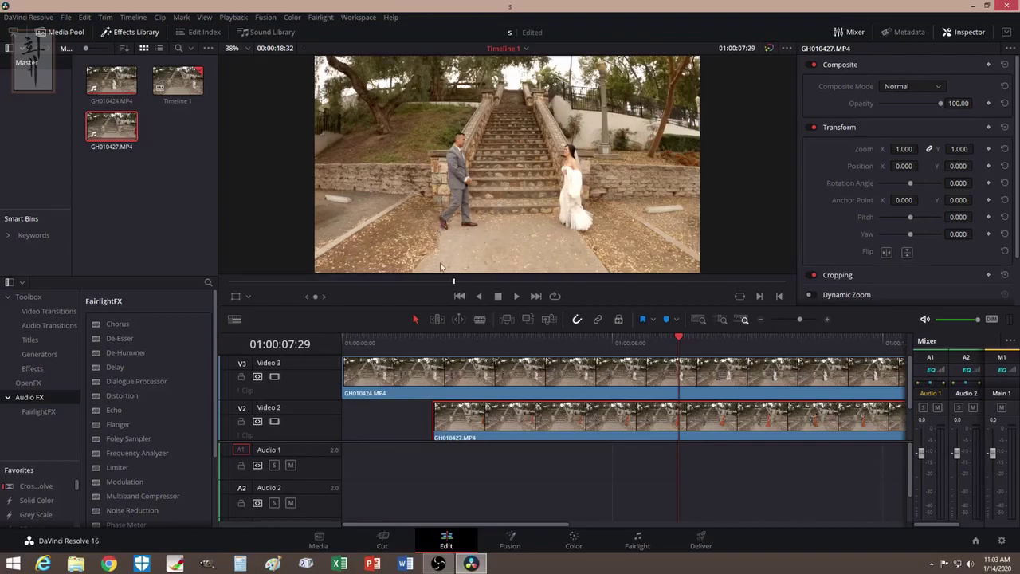
left_click(274, 377)
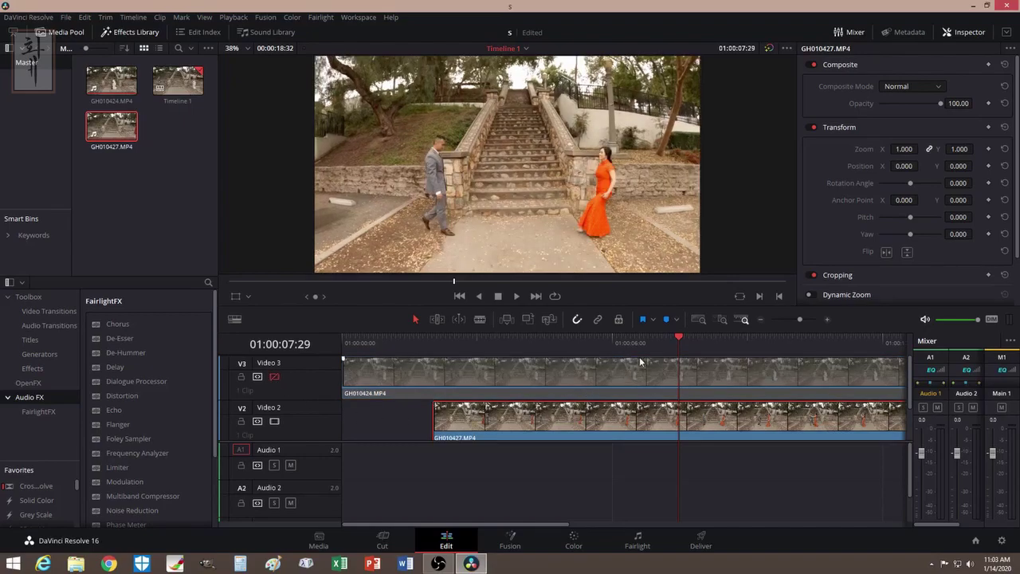
left_click_drag(678, 337, 588, 337)
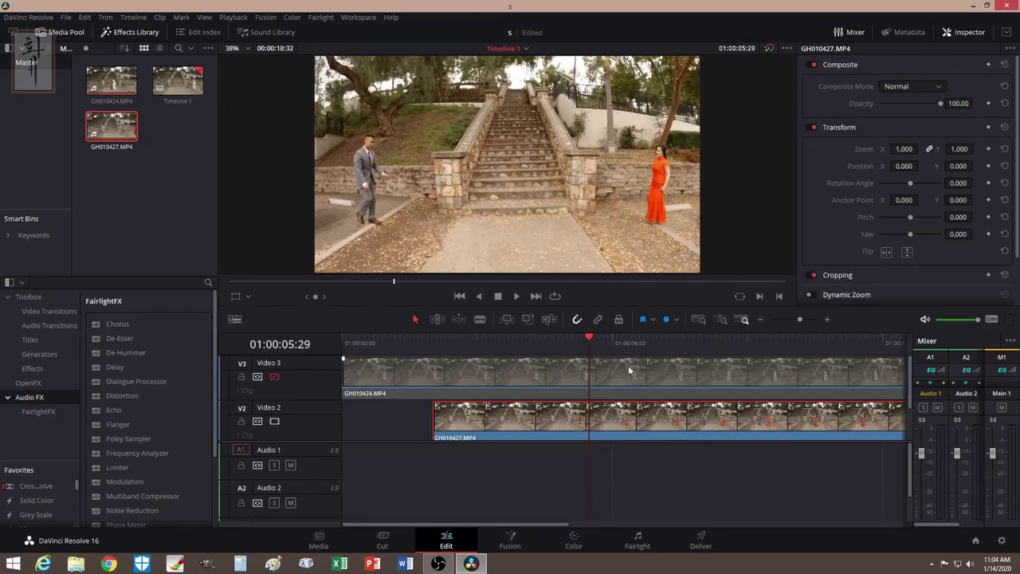
left_click_drag(590, 336, 691, 342)
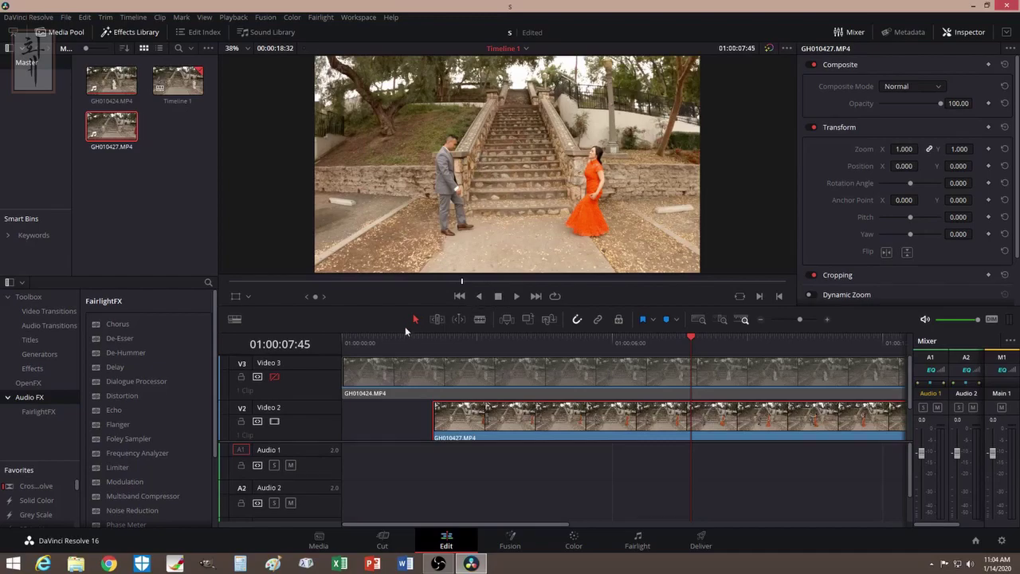
left_click(275, 378)
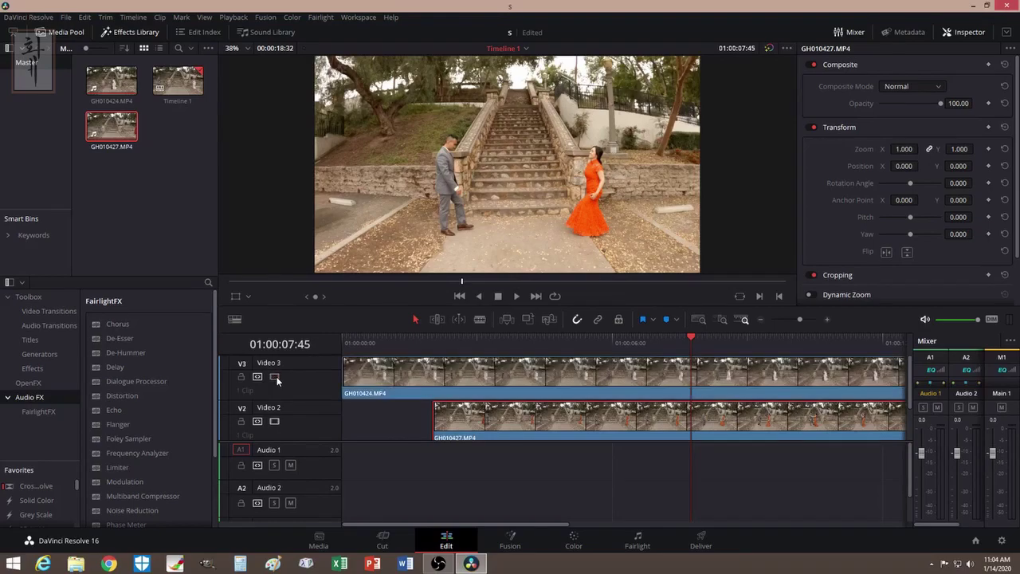
left_click(693, 339)
left_click_drag(692, 339, 660, 336)
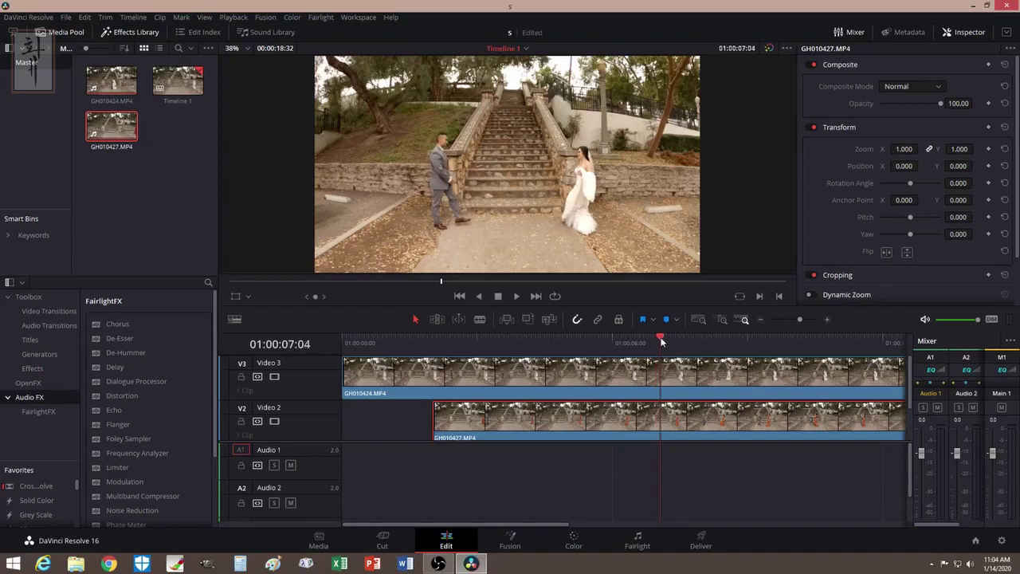
Step: Shift the GH010427.MP4 clip on Video 2 earlier to match the couple's position in GH010424.MP4, comparing with Video 3 hidden and shown
left_click(274, 376)
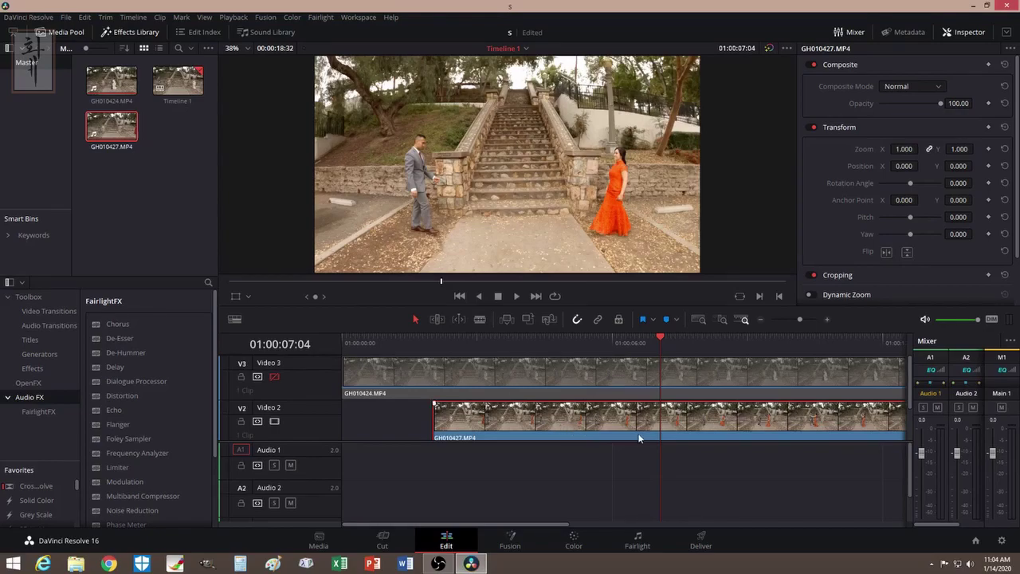
left_click_drag(716, 427, 682, 431)
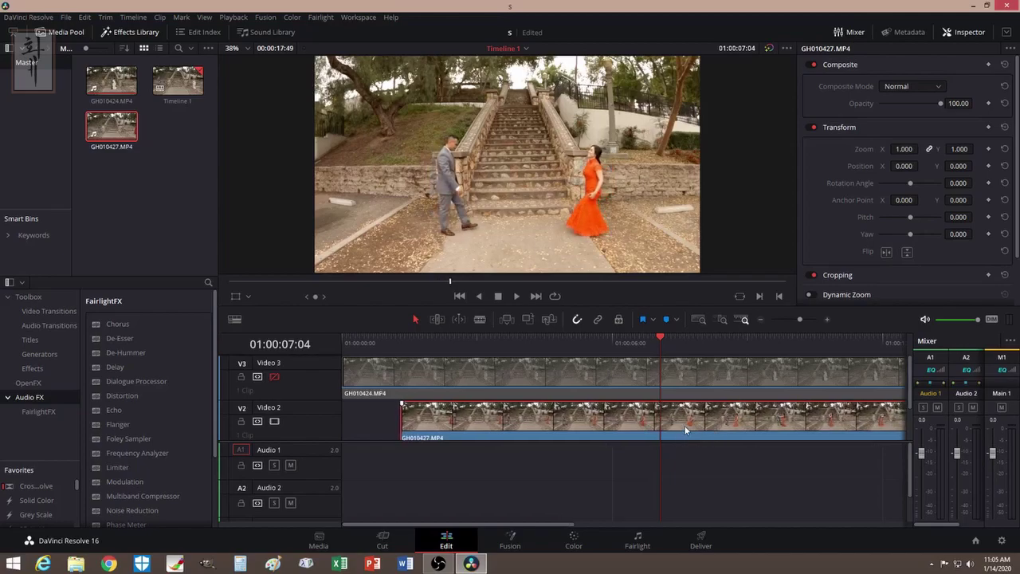
left_click(275, 376)
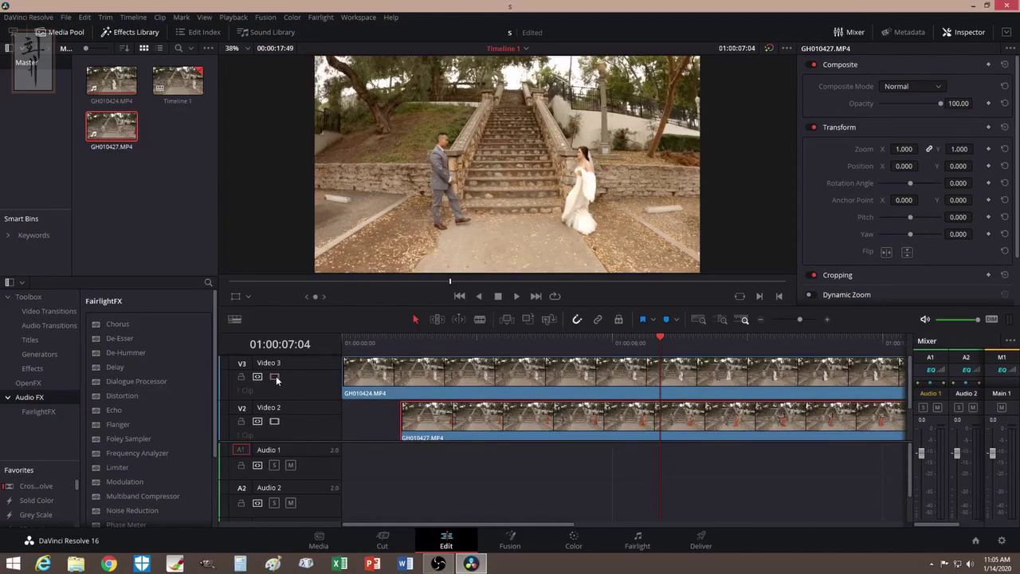
left_click(276, 375)
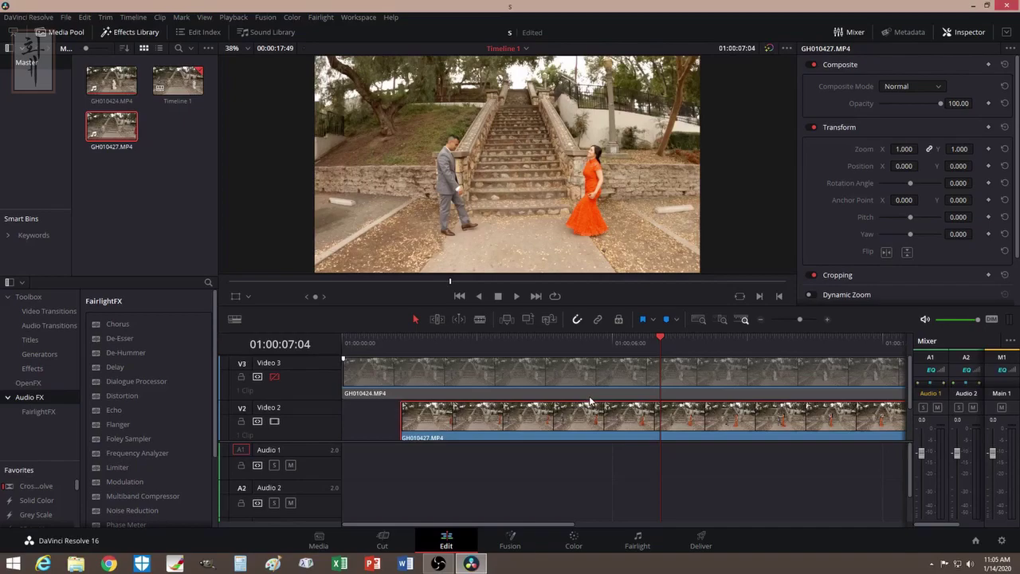
left_click(275, 376)
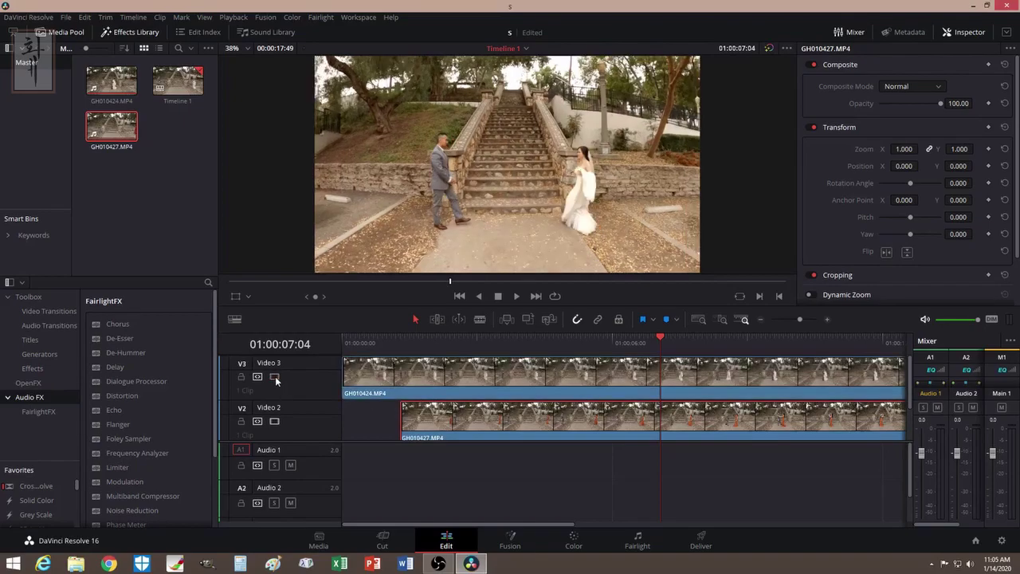
Step: Lower the opacity of GH010424.MP4 to 33.04 and nudge GH010427.MP4 on Video 2 until the overlaid movements line up
left_click(554, 373)
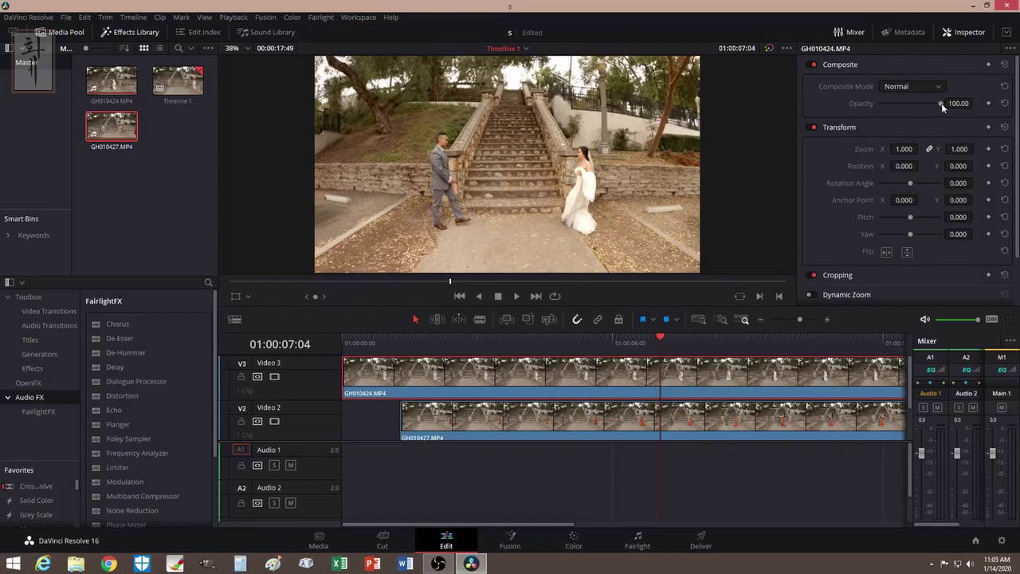
left_click_drag(941, 103, 900, 106)
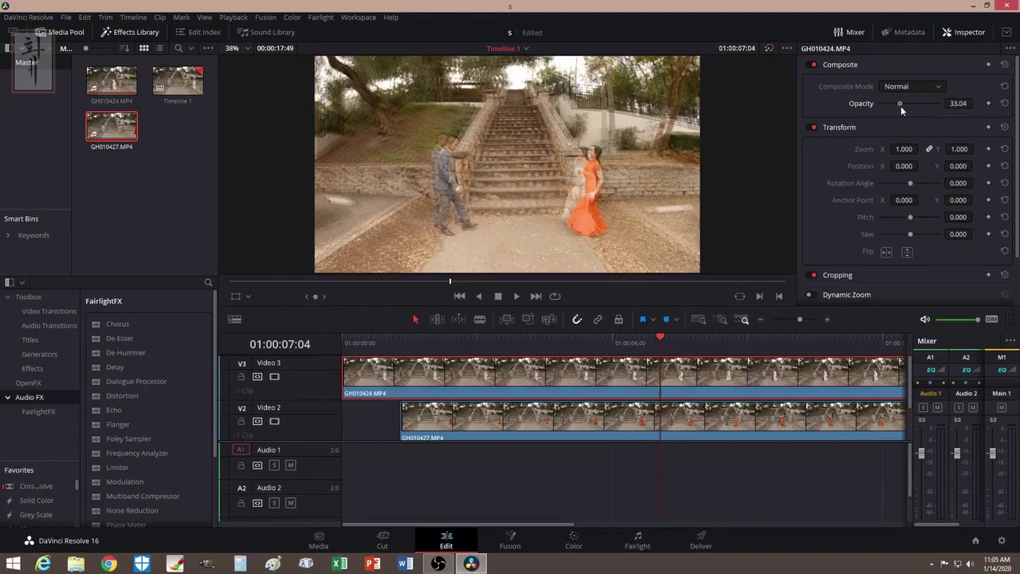
left_click(636, 423)
left_click_drag(635, 424, 629, 427)
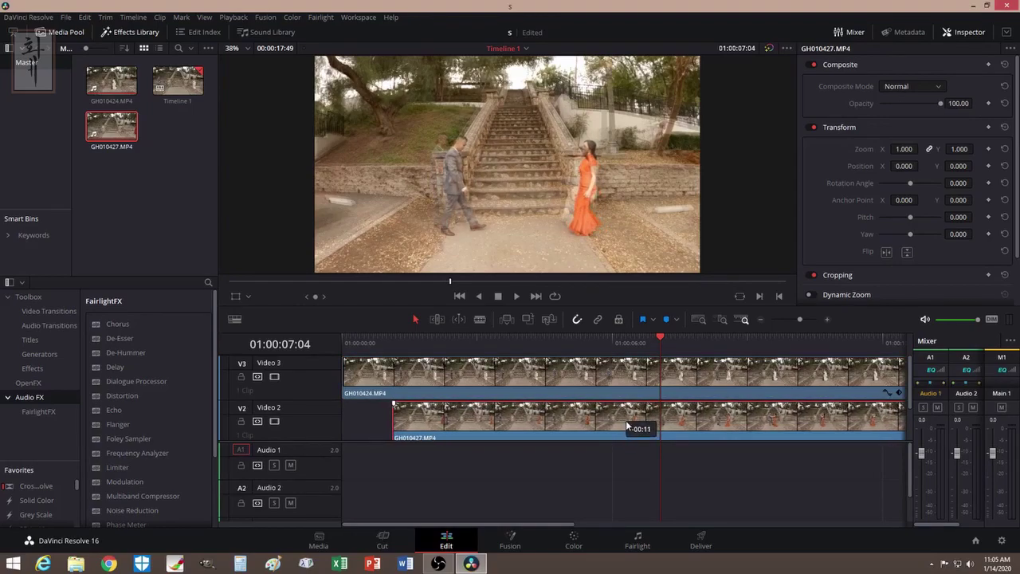
left_click_drag(629, 427, 623, 431)
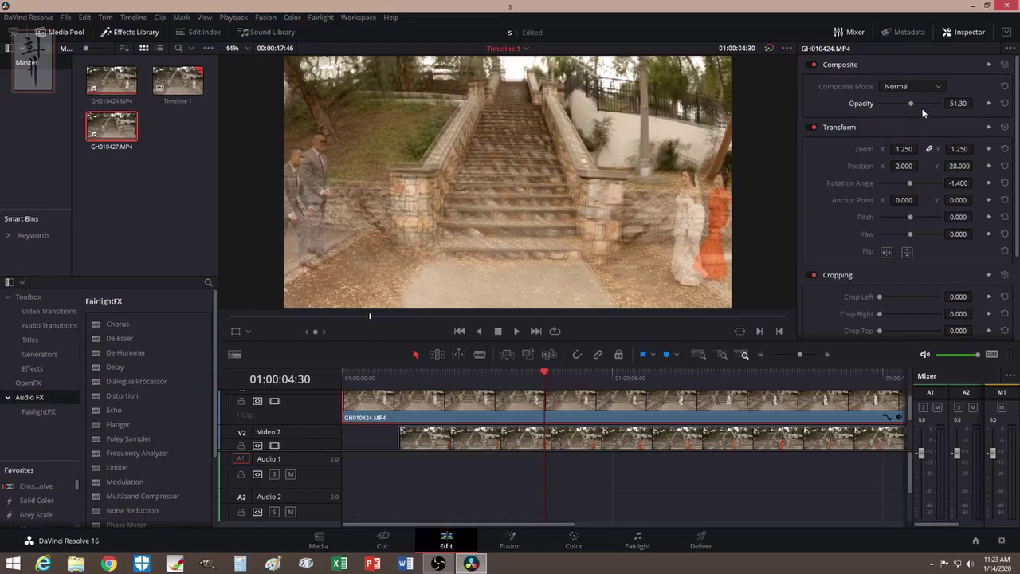
Step: Restore GH010424.MP4's opacity to 100, set its Crop Left to 567.7, and check the crop up to 01:00:07:10
left_click_drag(911, 104, 960, 110)
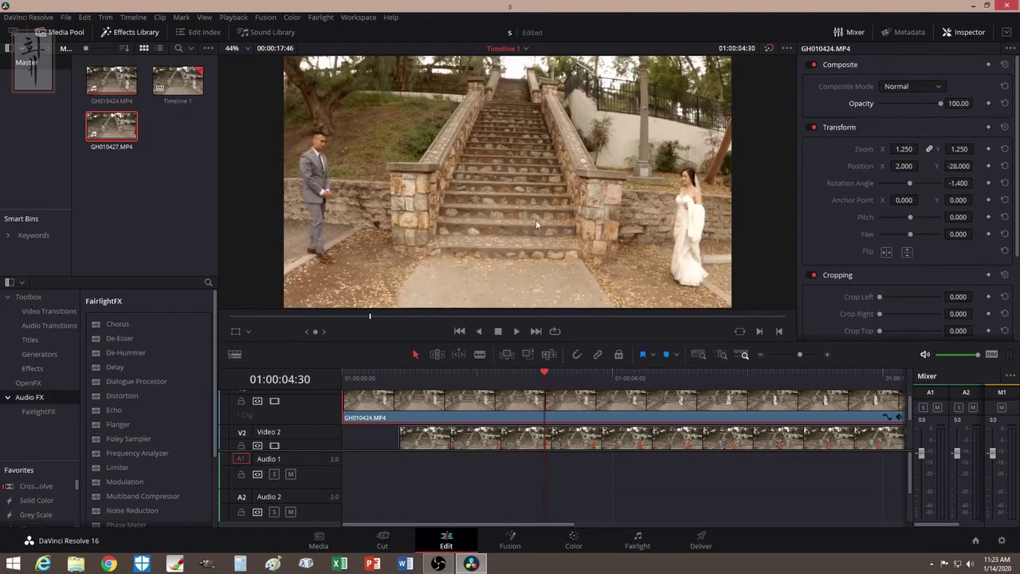
scroll(824, 214, "down", 1)
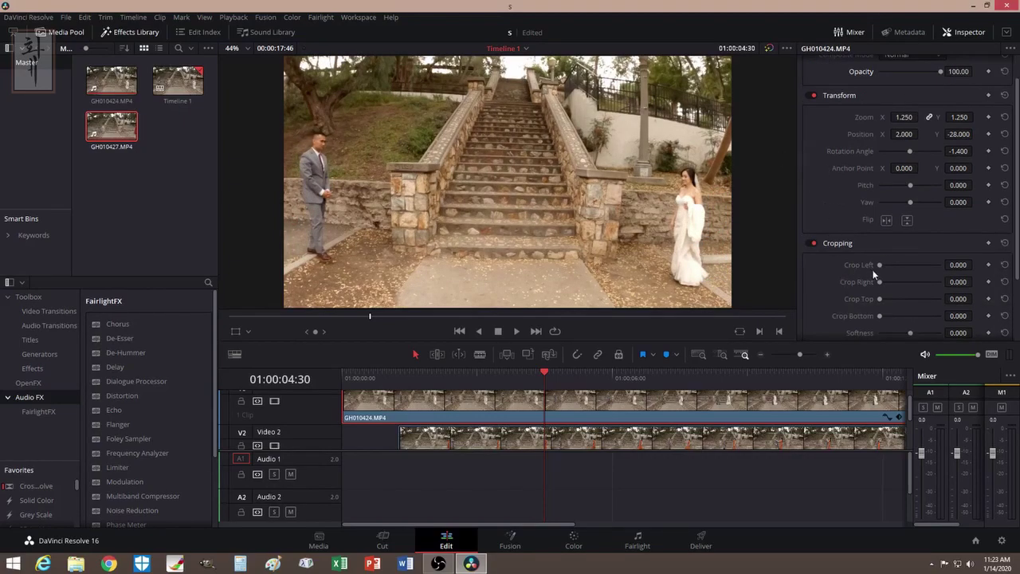
left_click_drag(879, 265, 900, 265)
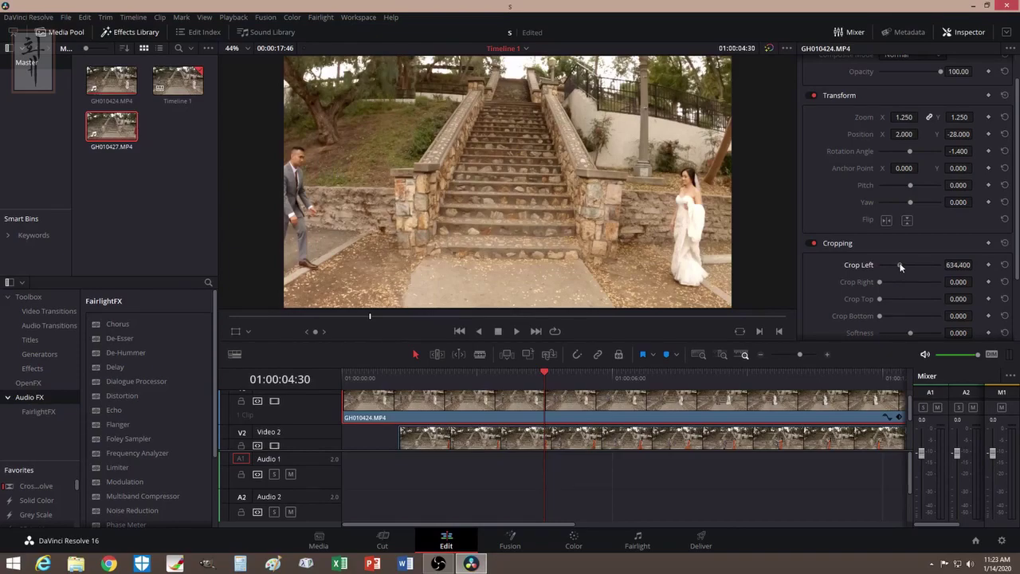
left_click_drag(900, 265, 898, 263)
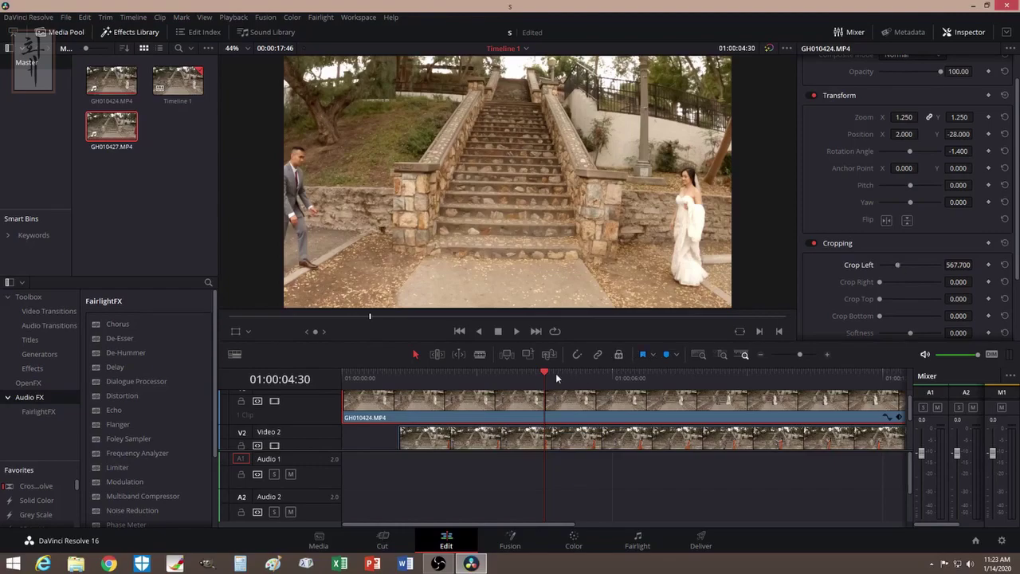
left_click_drag(545, 373, 642, 375)
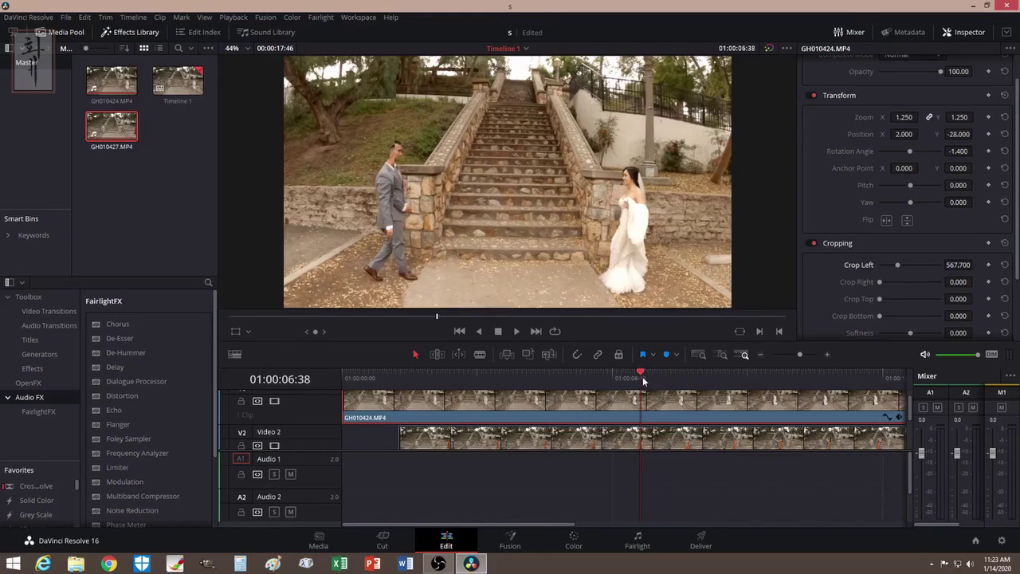
left_click_drag(642, 377, 666, 383)
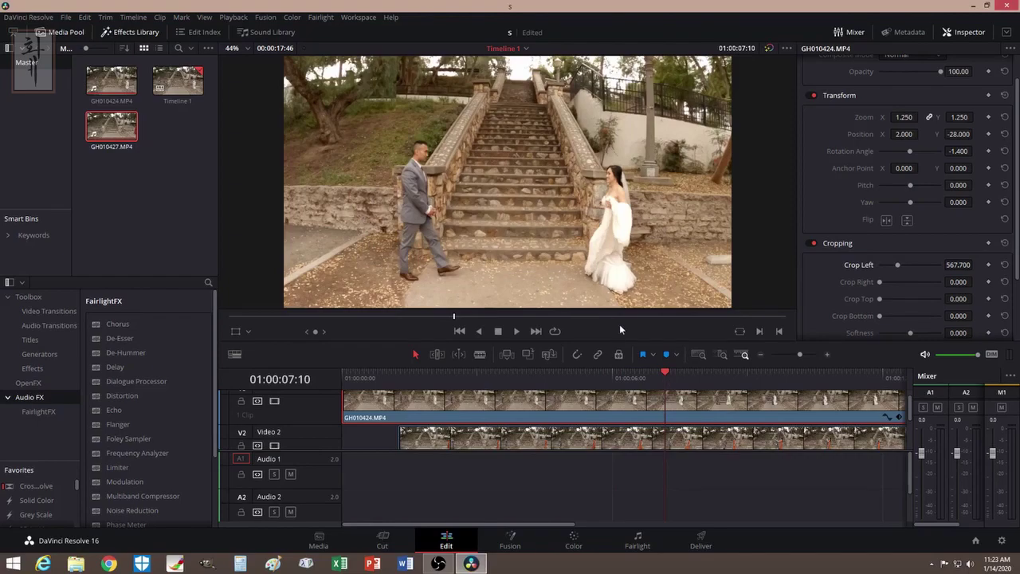
Step: Set GH010424.MP4's Crop Right to 617.7, checking the crop edge against the bride around 01:00:07:16
left_click_drag(666, 365, 649, 376)
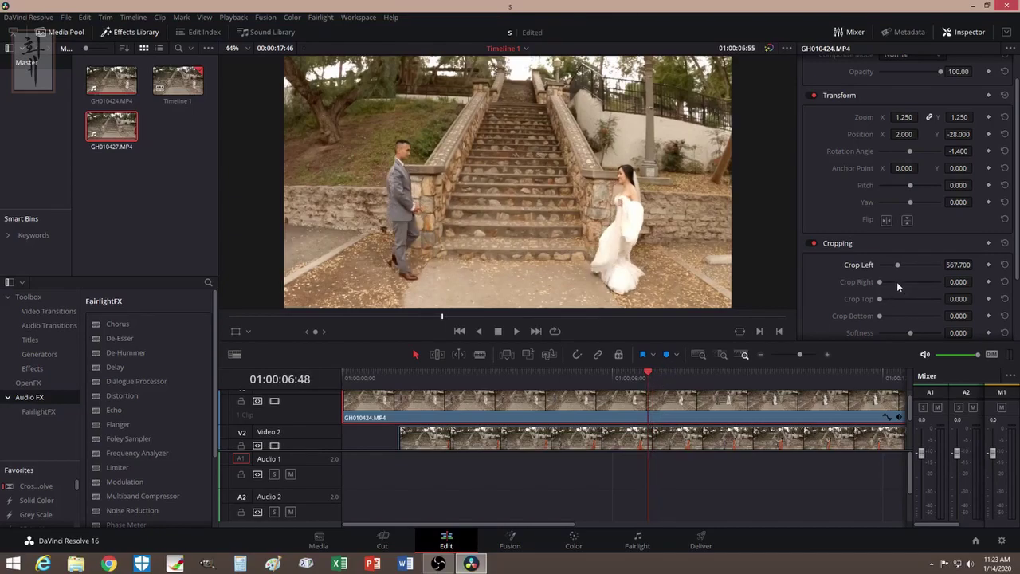
left_click_drag(882, 281, 898, 287)
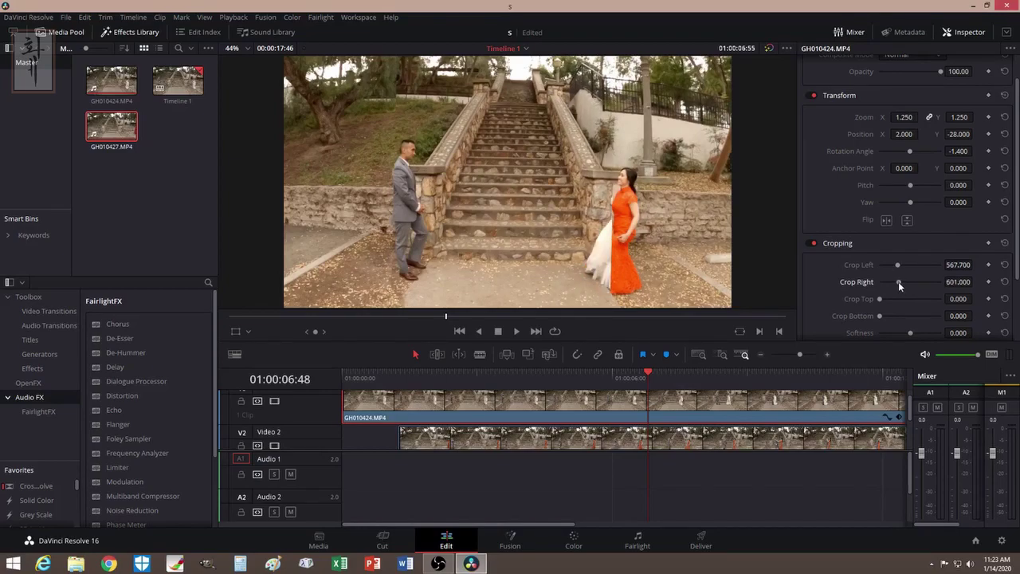
left_click(653, 374)
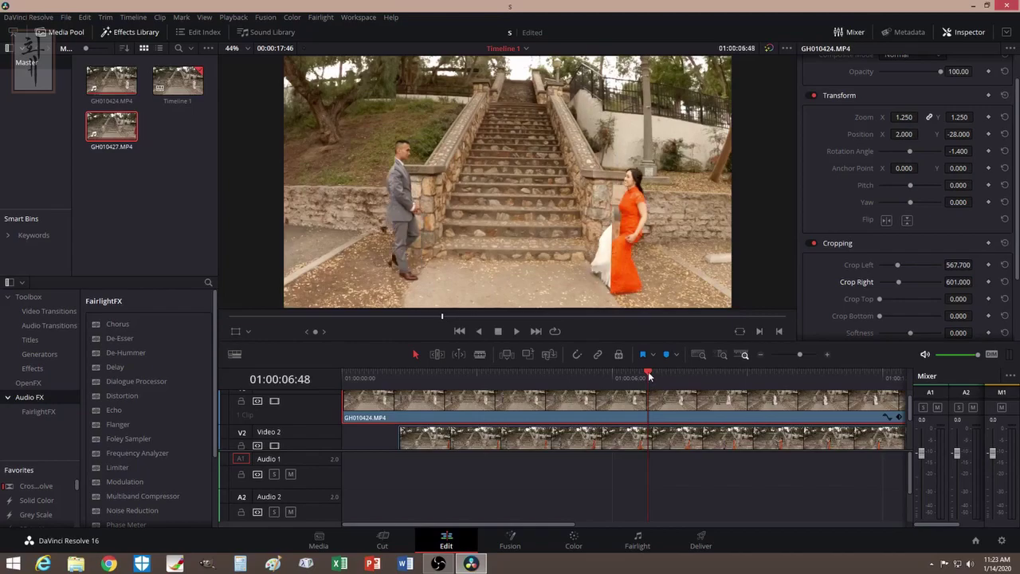
mouse_move(656, 377)
left_mouse_down()
mouse_move(679, 379)
mouse_move(669, 374)
left_mouse_up()
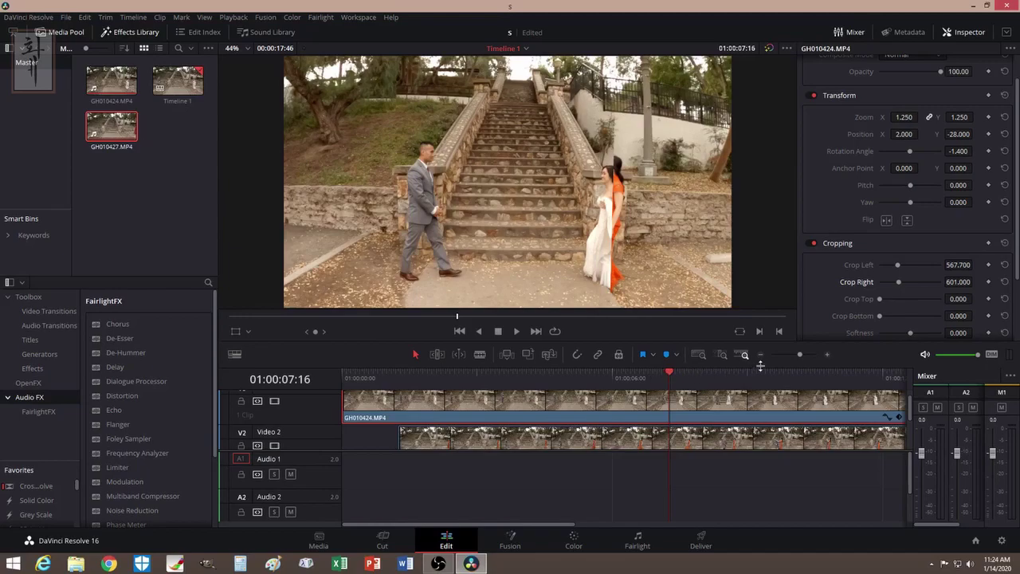
left_click(957, 281)
type("61")
type("5")
key("Return")
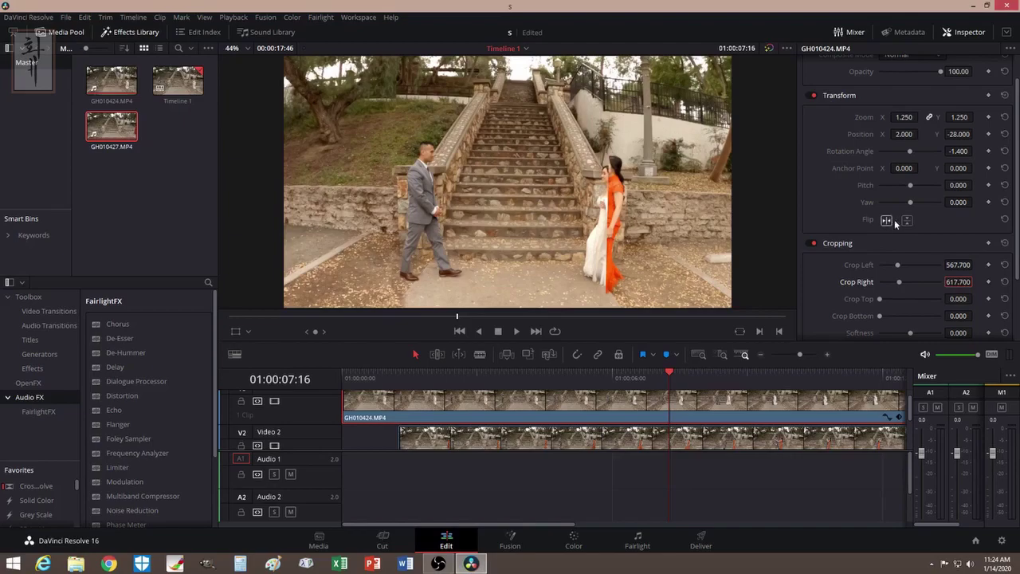
Step: Scrub between 01:00:06:09 and 01:00:07:30 to review the dress change across the crop edge
left_click_drag(671, 373, 619, 357)
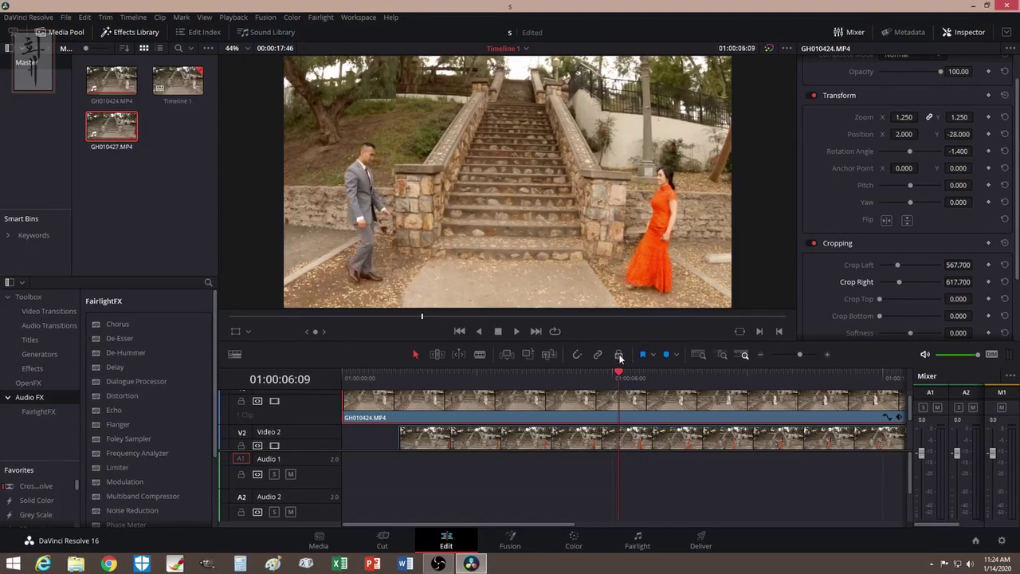
left_click(617, 375)
left_click_drag(617, 375, 680, 372)
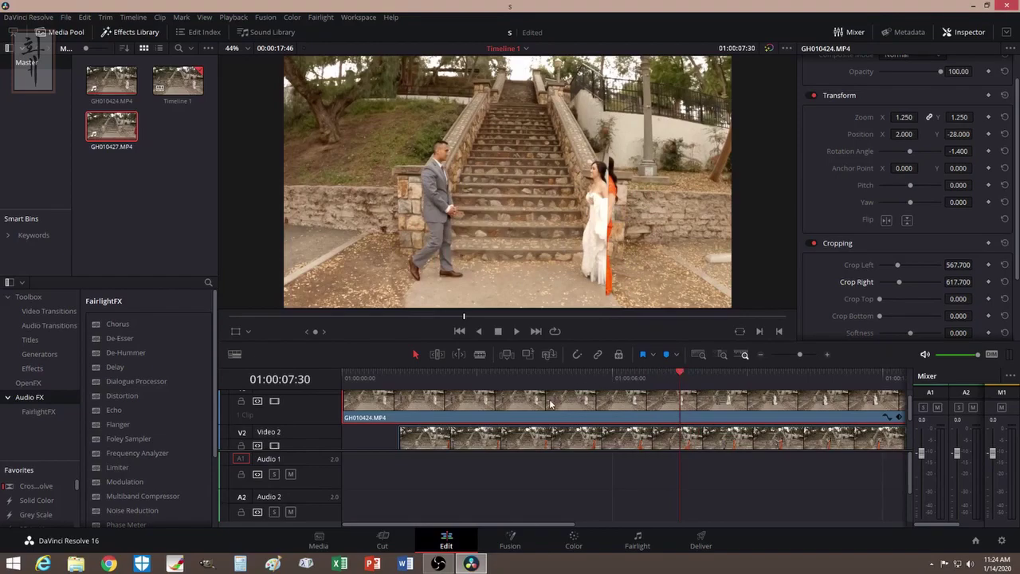
Step: Turn on snapping, place the playhead at GH010427.MP4's start at 01:00:01:15, and move that clip down to Video 1
scroll(550, 404, "down", 1)
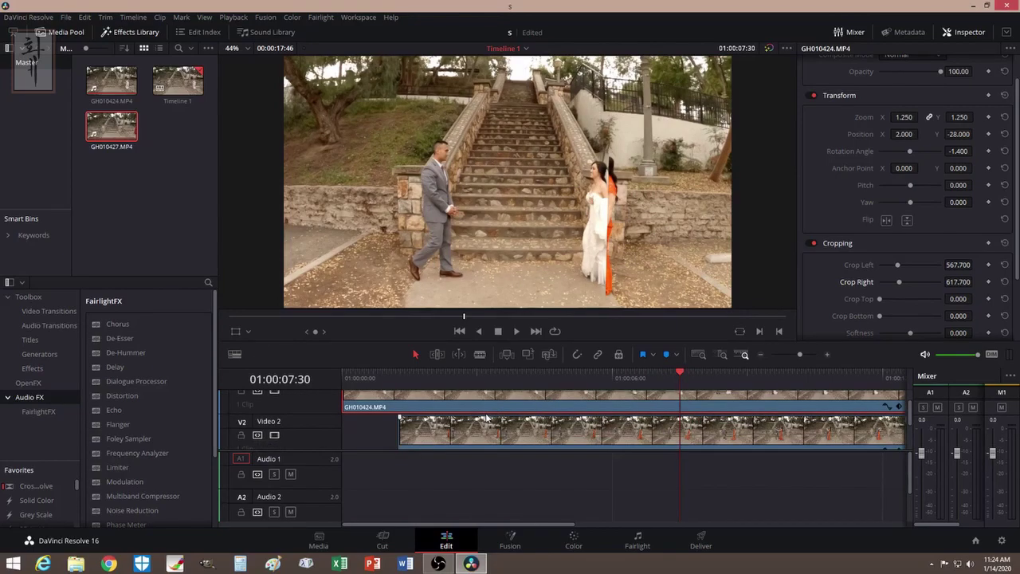
scroll(537, 419, "up", 2)
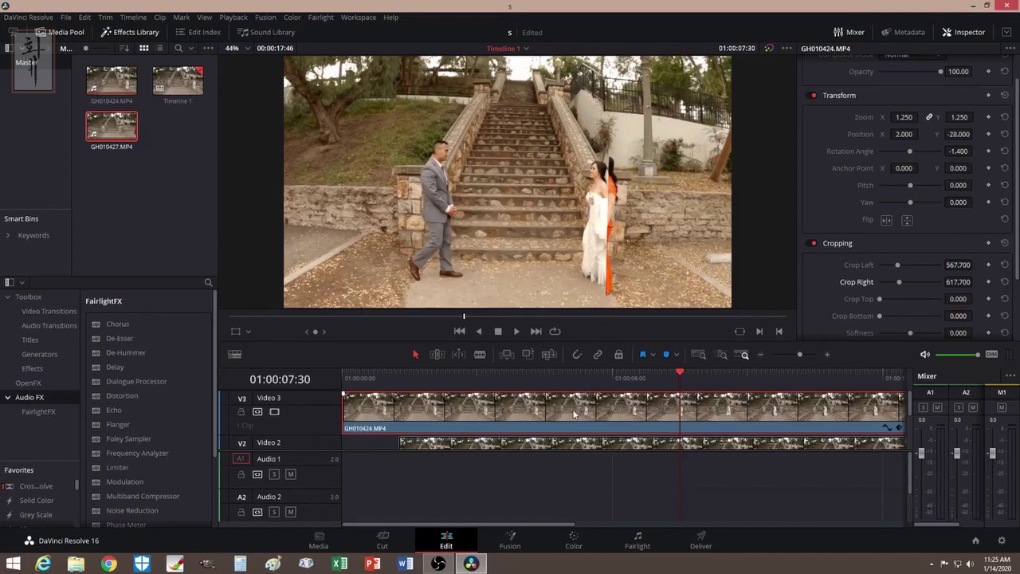
scroll(562, 416, "down", 2)
scroll(486, 436, "down", 2)
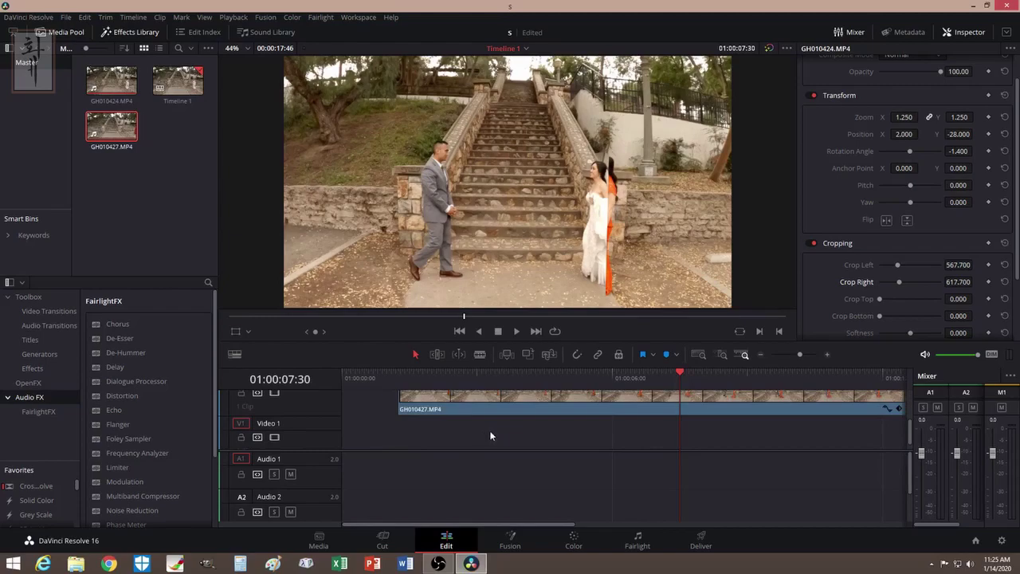
left_click(577, 354)
left_click_drag(681, 374, 521, 401)
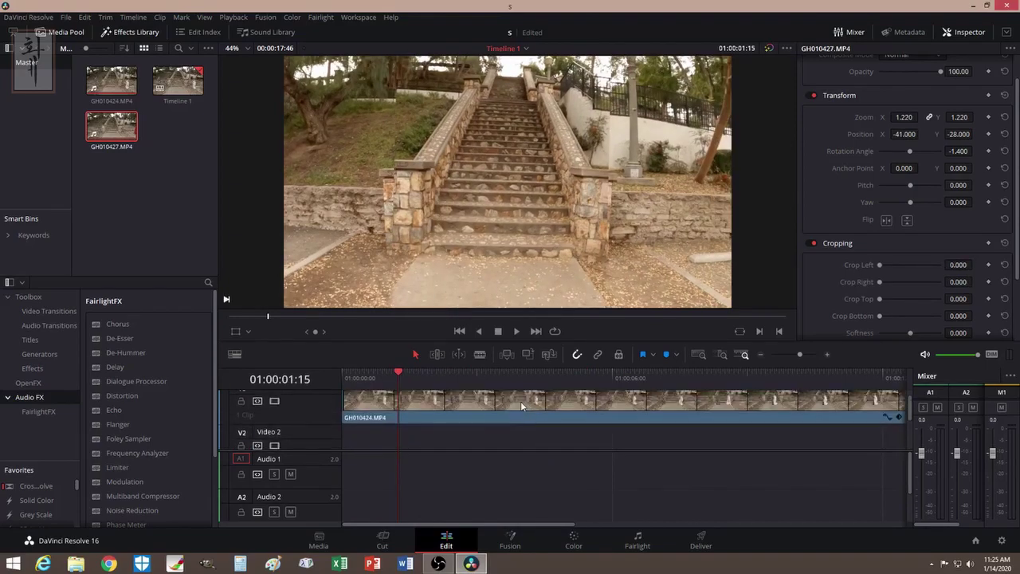
Step: Add a Solid Color generator to Video 2 beneath GH010424.MP4 and align its start with the beginning of the timeline
scroll(510, 416, "up", 1)
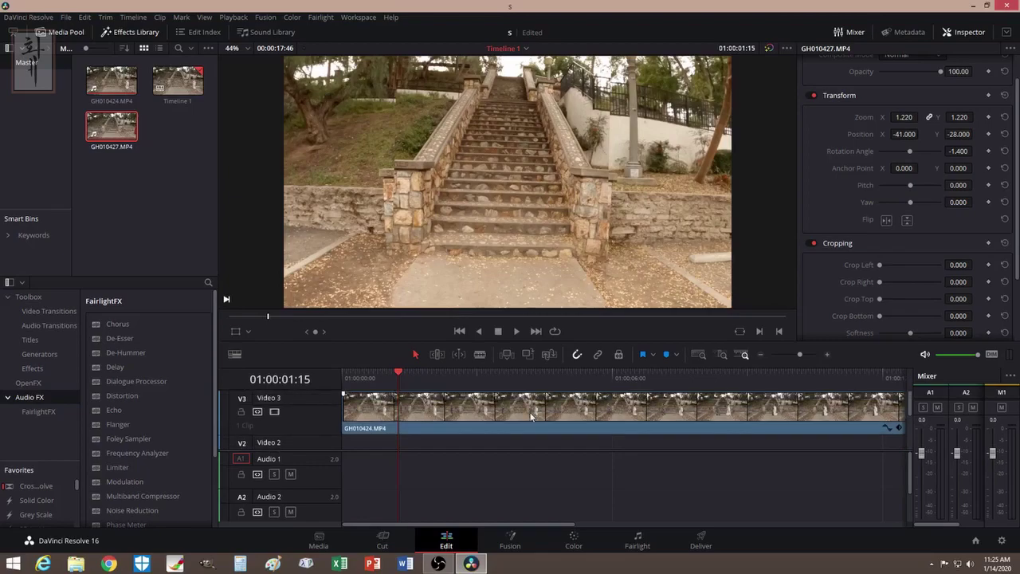
left_click(568, 375)
left_click_drag(569, 374, 728, 373)
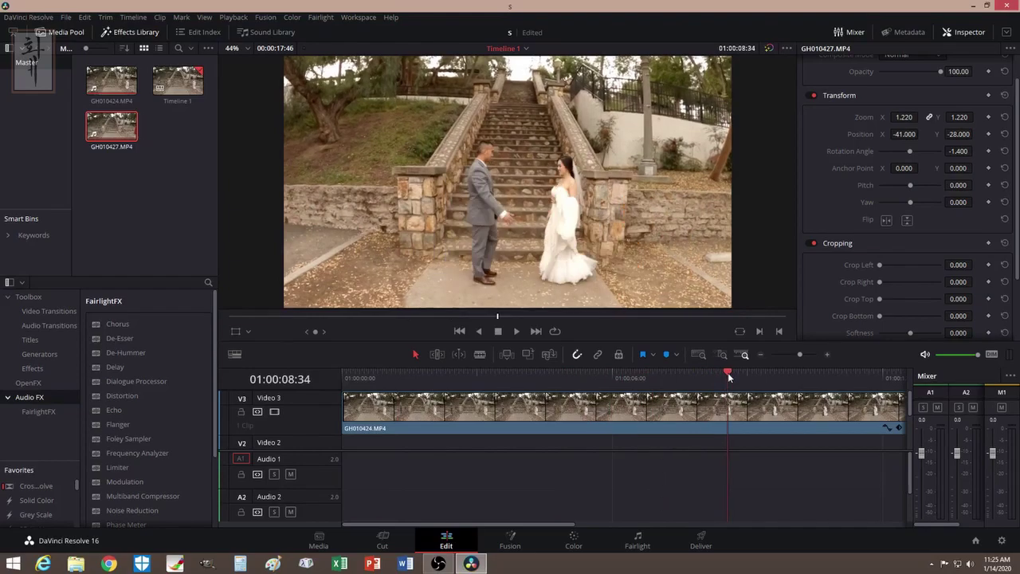
scroll(520, 526, "right", 3)
scroll(519, 422, "down", 2)
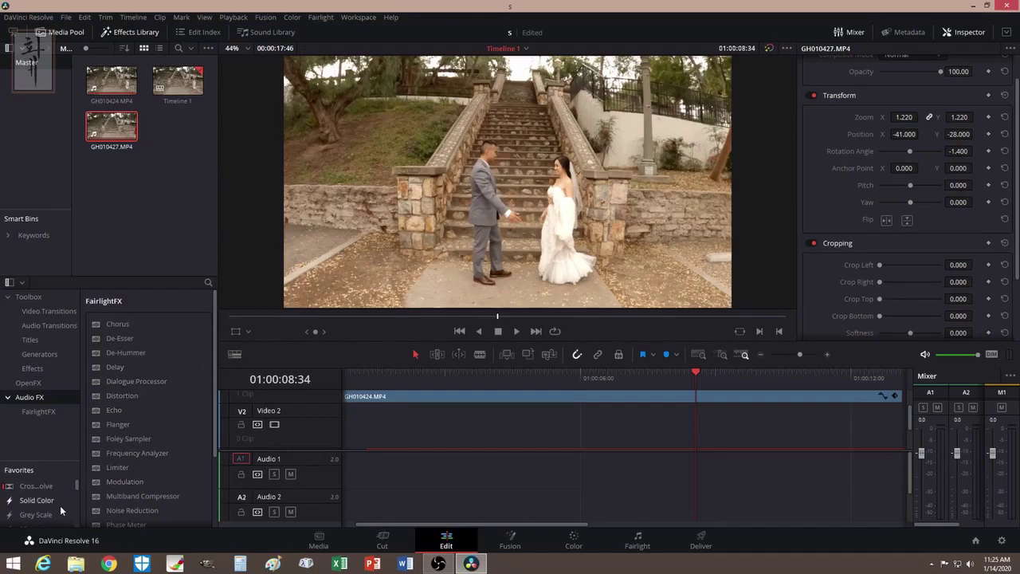
left_click_drag(48, 500, 398, 435)
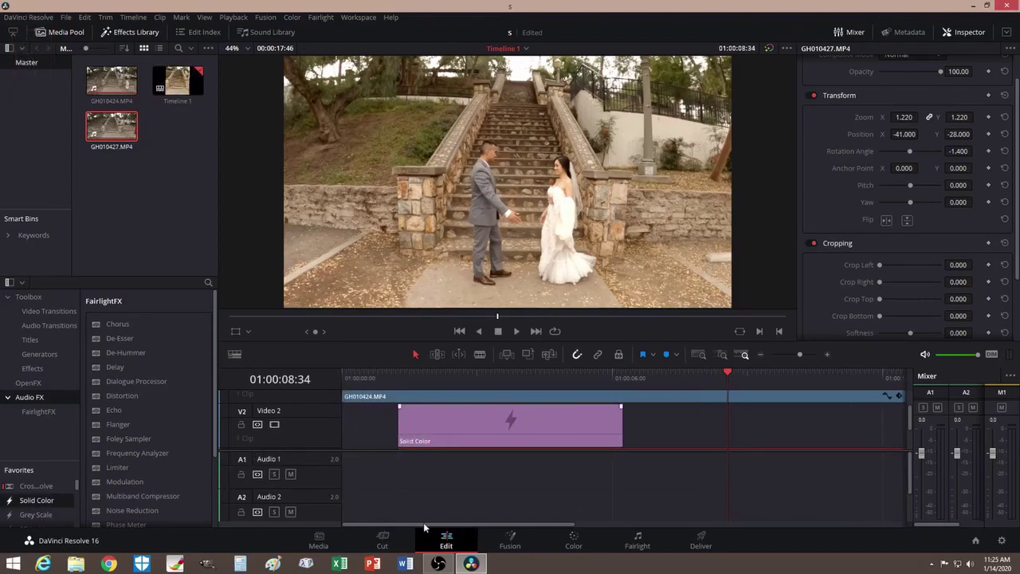
left_click_drag(466, 423, 410, 423)
Step: Extend the Solid Color clip so it ends level with GH010424.MP4's end
left_click_drag(566, 427, 875, 424)
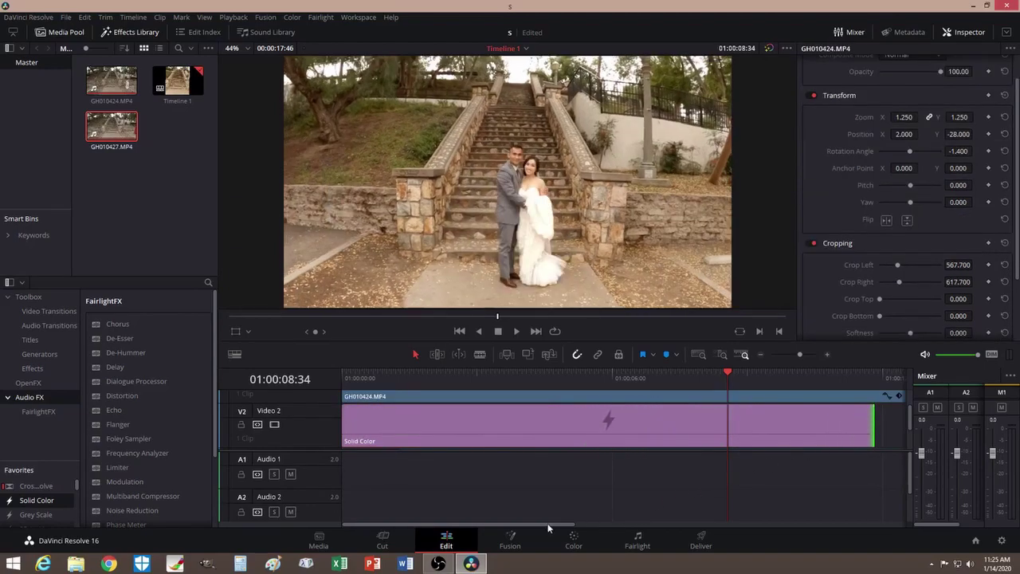
left_click_drag(548, 524, 613, 525)
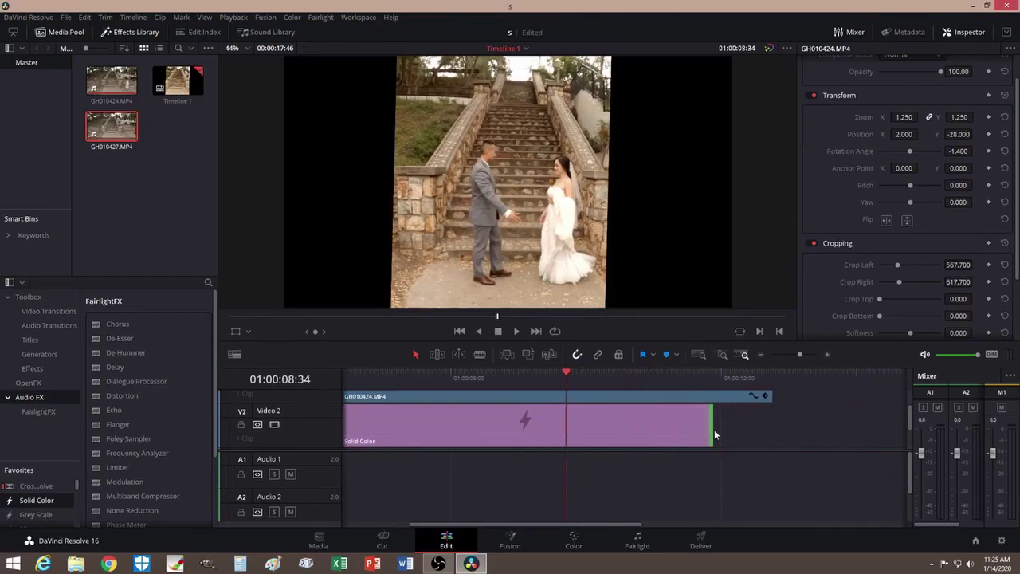
left_click_drag(710, 431, 768, 429)
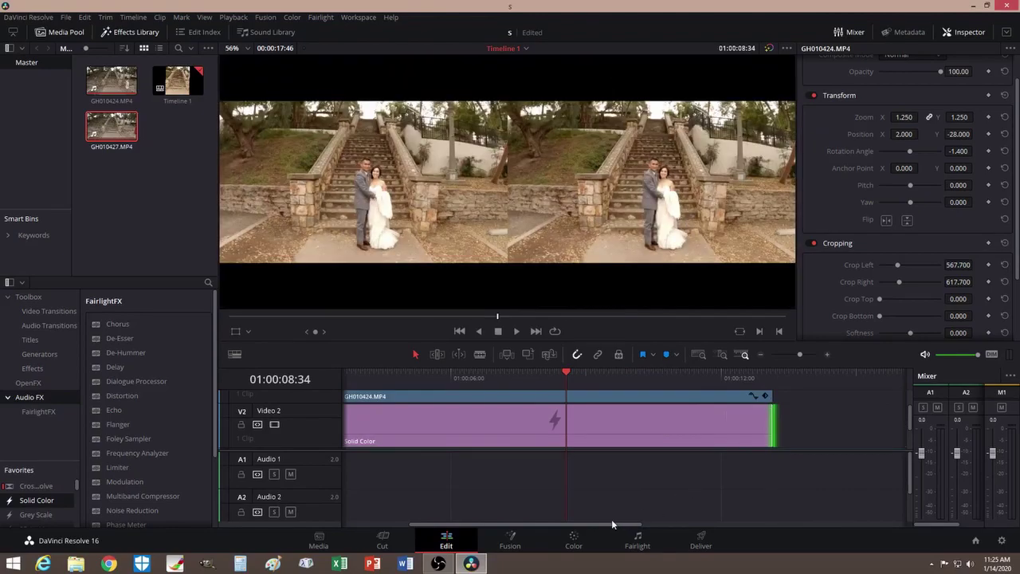
Step: At 01:00:05:28, set the Solid Color clip's Crop Left to 434.1 and Crop Right to 493
left_click_drag(601, 523, 531, 520)
left_click_drag(723, 372, 588, 371)
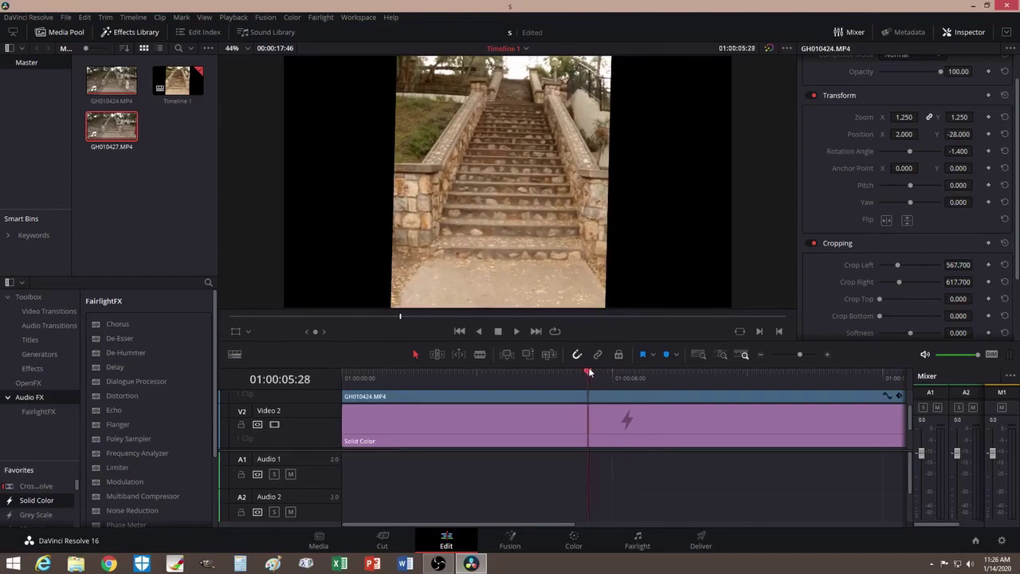
left_click(587, 438)
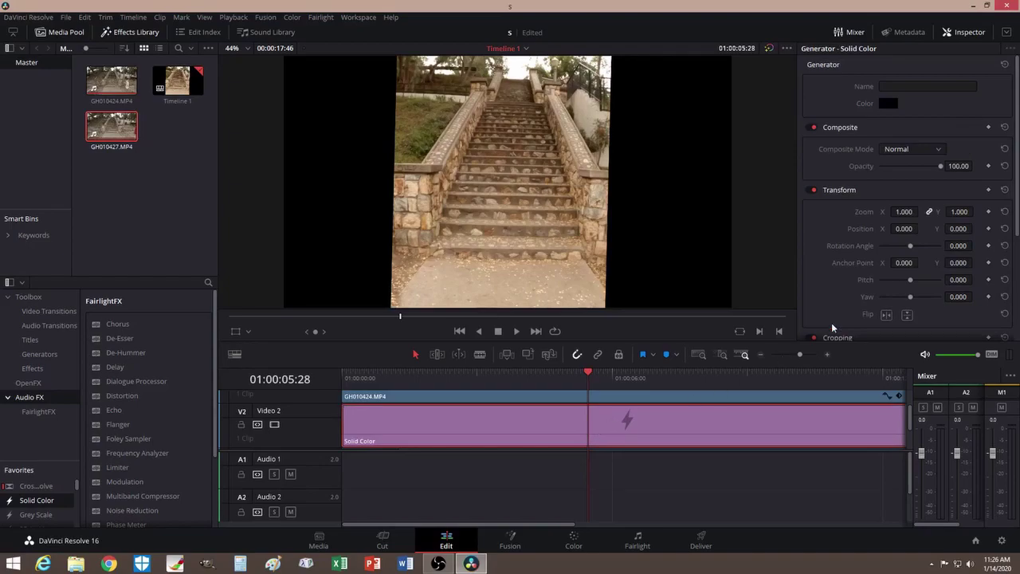
scroll(835, 262, "down", 3)
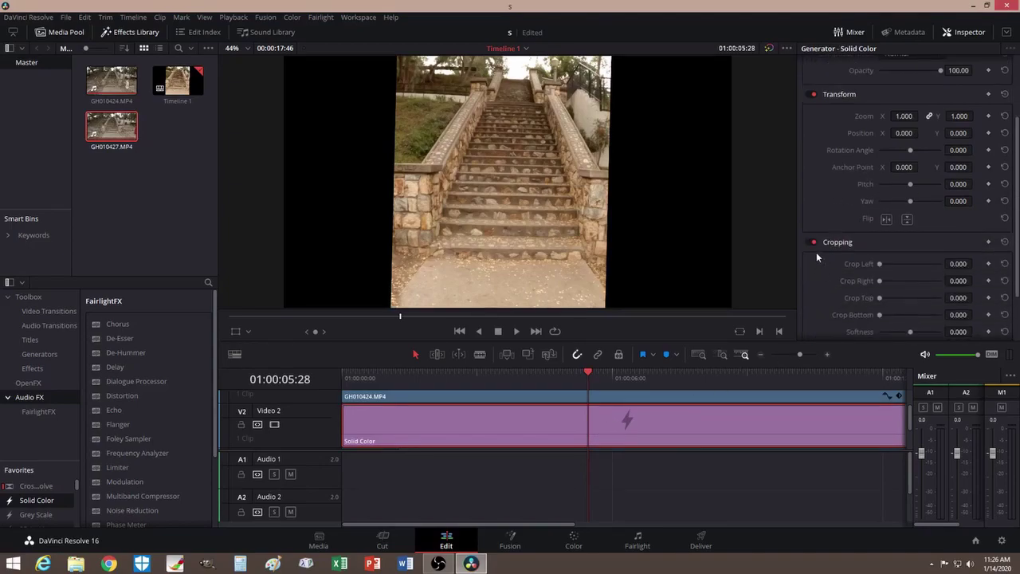
scroll(853, 255, "down", 1)
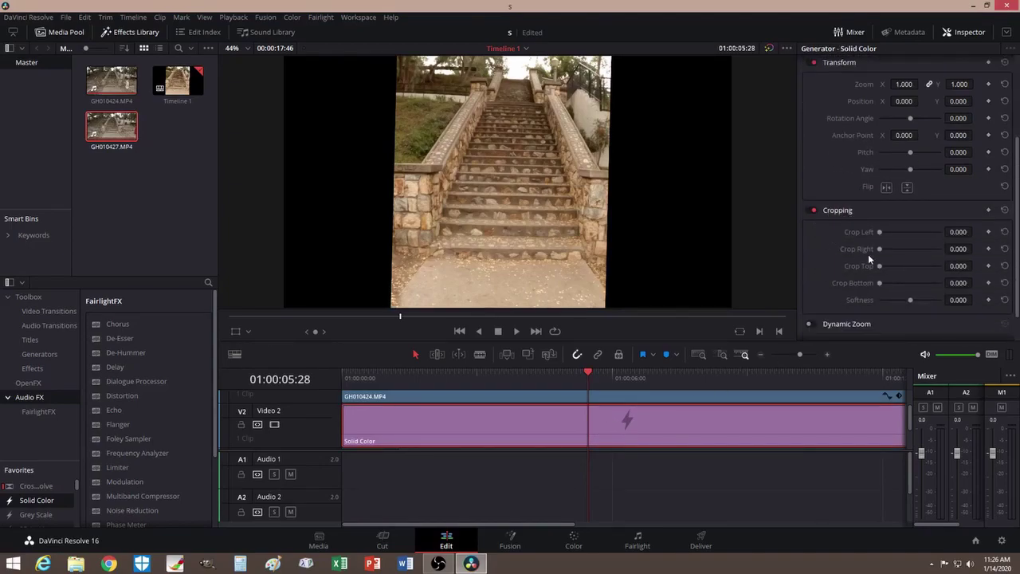
left_click_drag(880, 232, 894, 234)
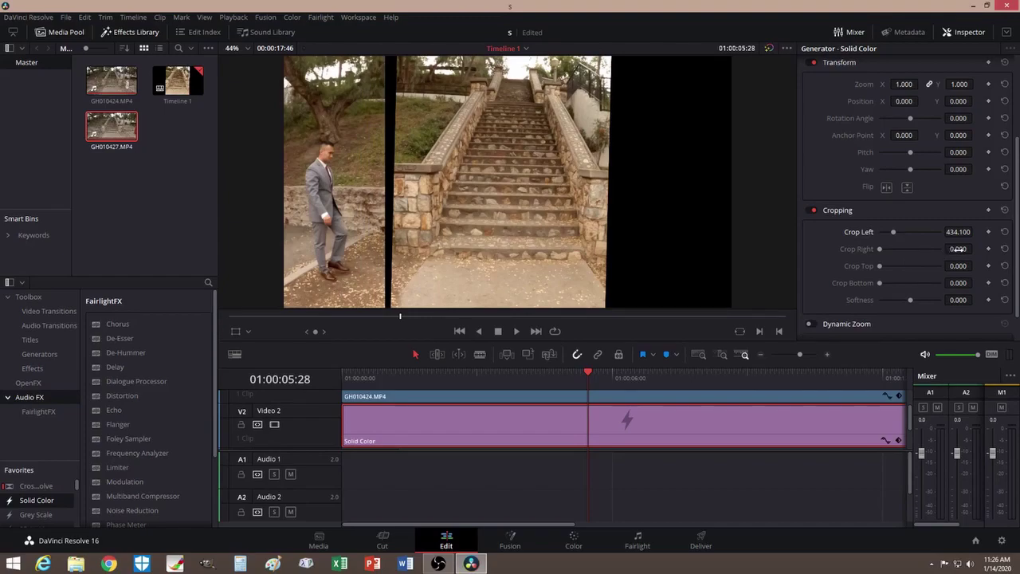
mouse_move(958, 248)
left_mouse_down()
mouse_move(984, 249)
mouse_move(976, 249)
left_mouse_up()
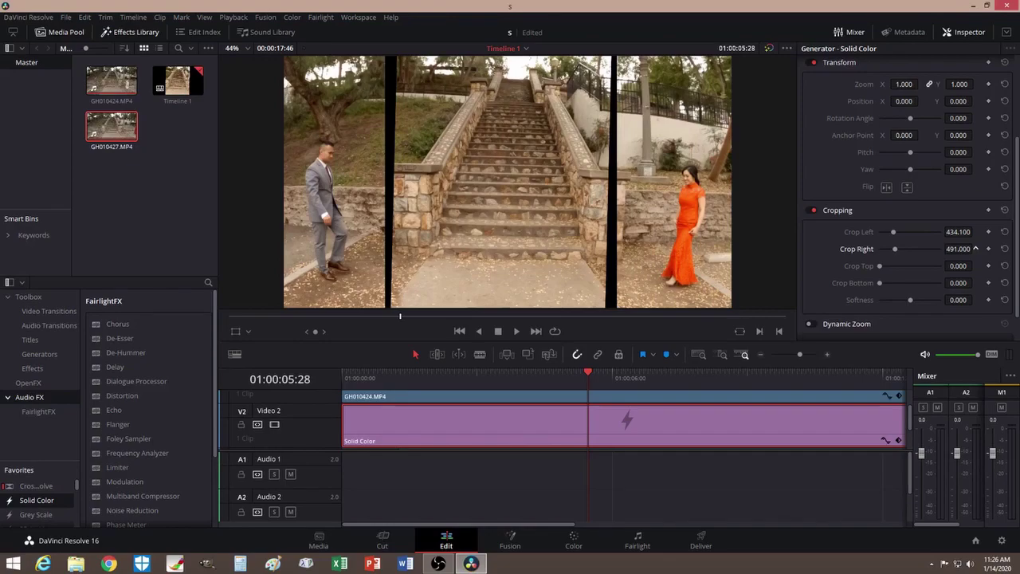
left_click_drag(975, 248, 975, 249)
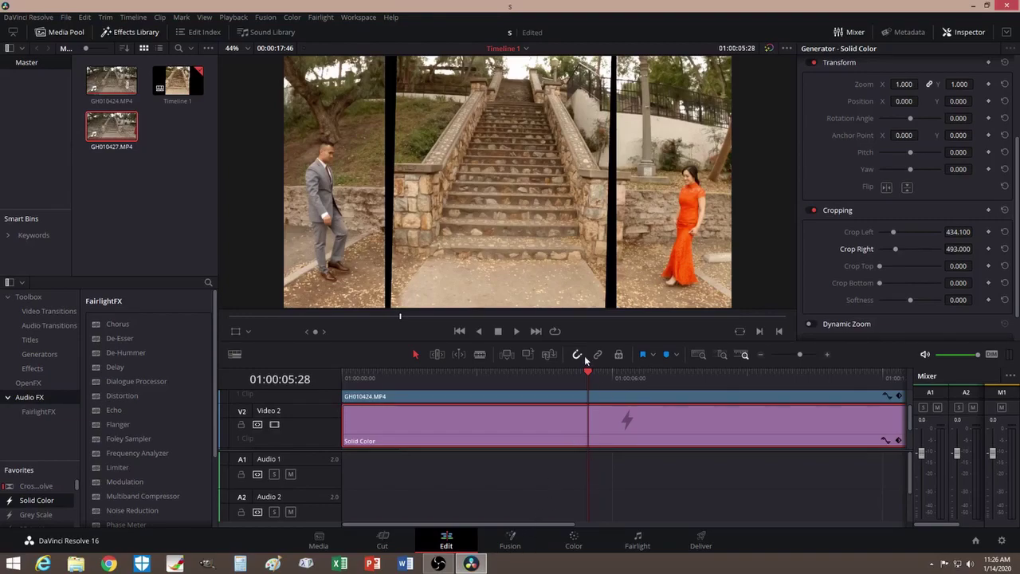
Step: Save the project
scroll(573, 416, "up", 2)
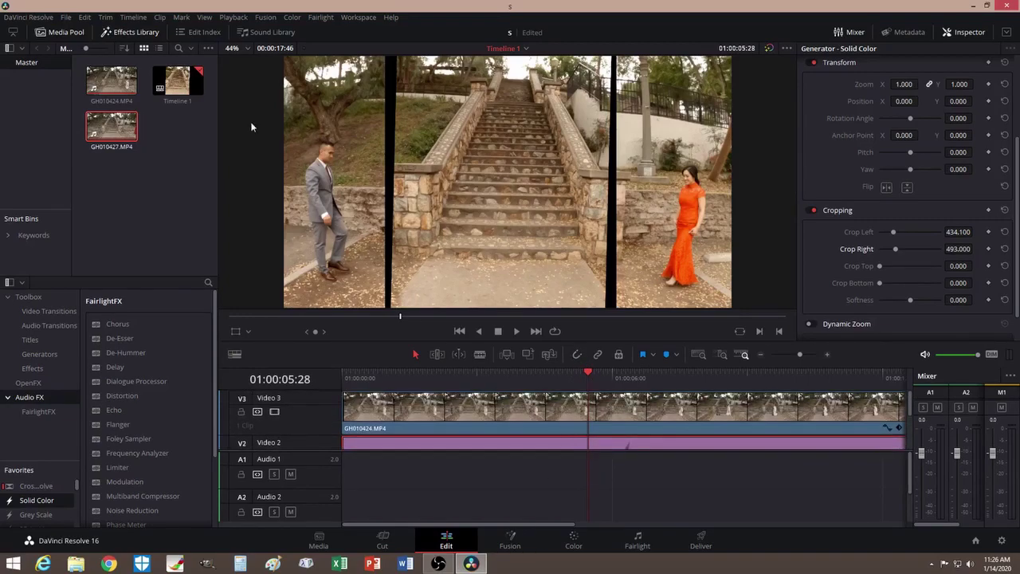
left_click(66, 17)
left_click(80, 75)
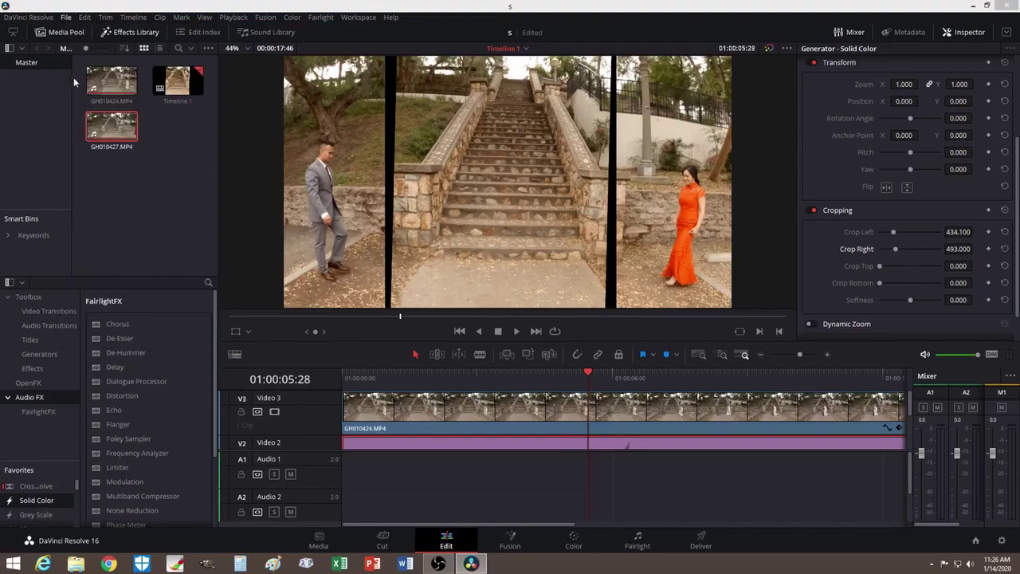
Step: At 01:00:07:14, set the Solid Color clip's Crop Right to 467.5 and Crop Left to 417.4, and check the bars back to 01:00:07:05
left_click_drag(588, 372, 669, 372)
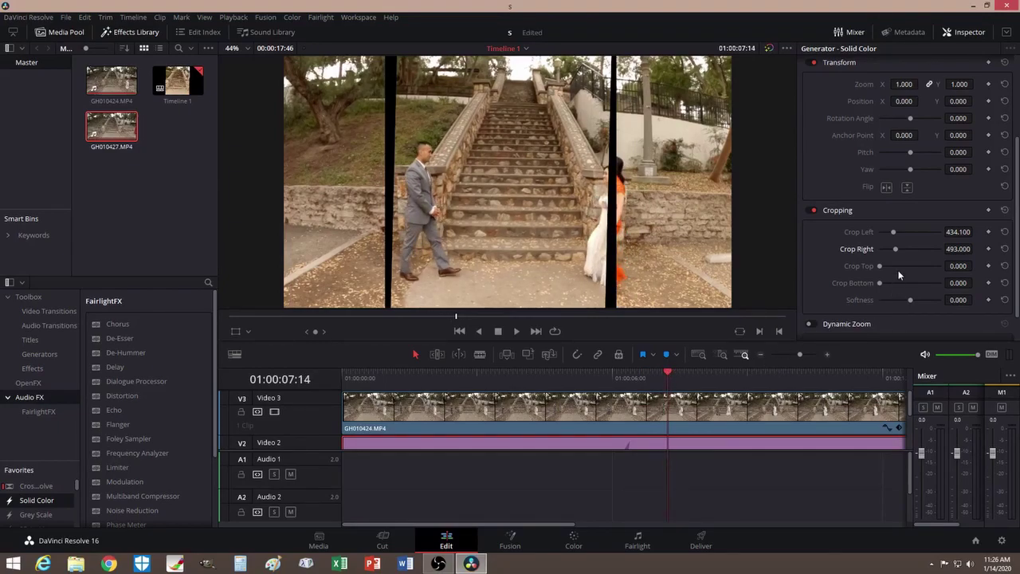
left_click_drag(897, 248, 894, 250)
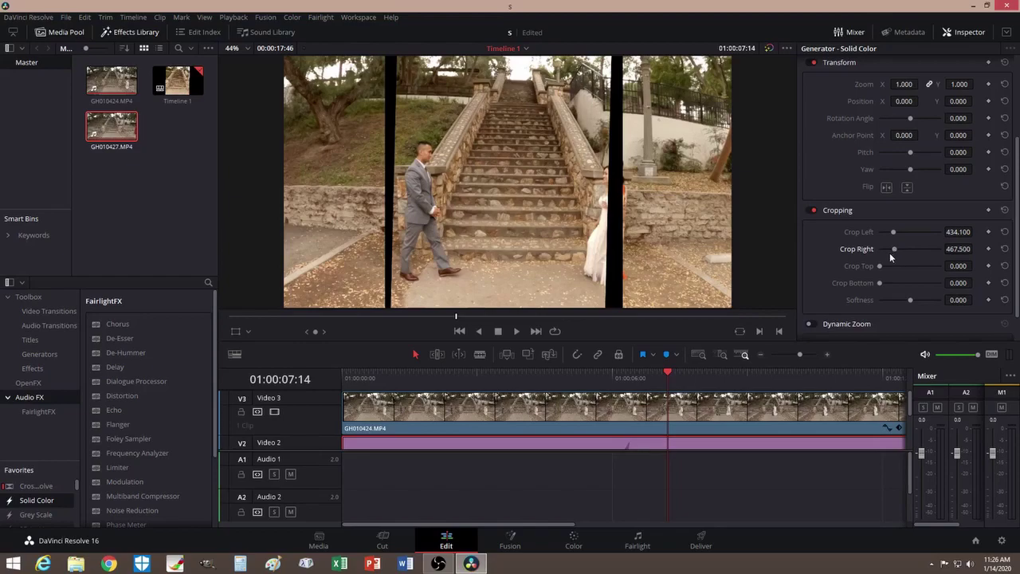
left_click_drag(894, 231, 893, 245)
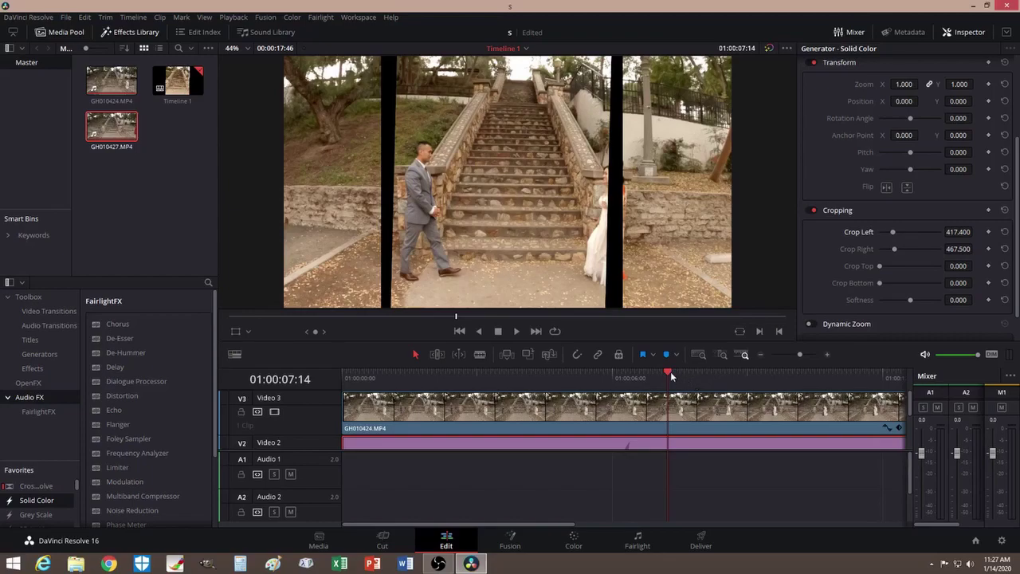
mouse_move(671, 377)
left_mouse_down()
mouse_move(698, 375)
mouse_move(625, 378)
mouse_move(690, 372)
mouse_move(668, 374)
left_mouse_up()
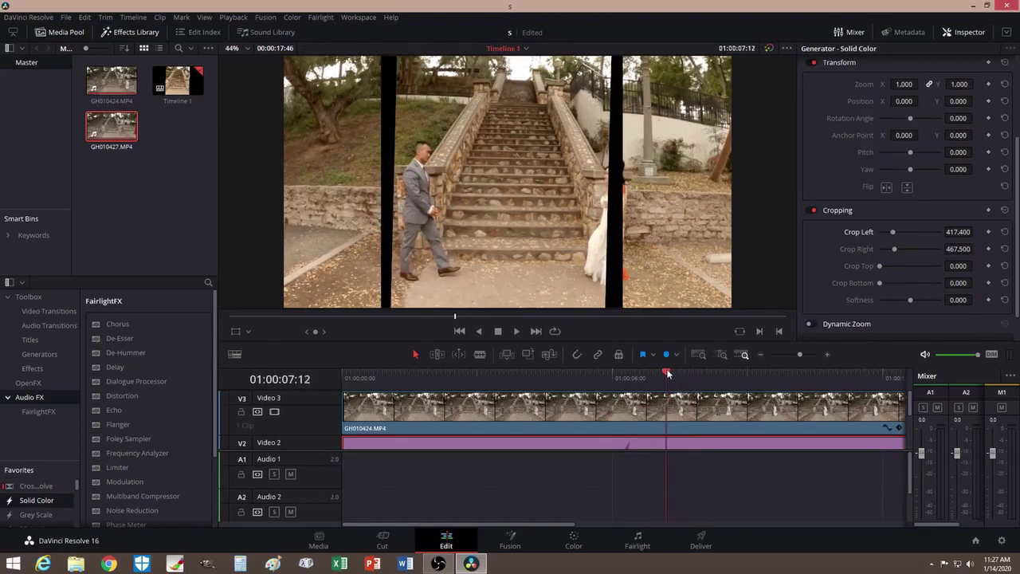
mouse_move(668, 376)
left_mouse_down()
mouse_move(651, 376)
mouse_move(662, 374)
left_mouse_up()
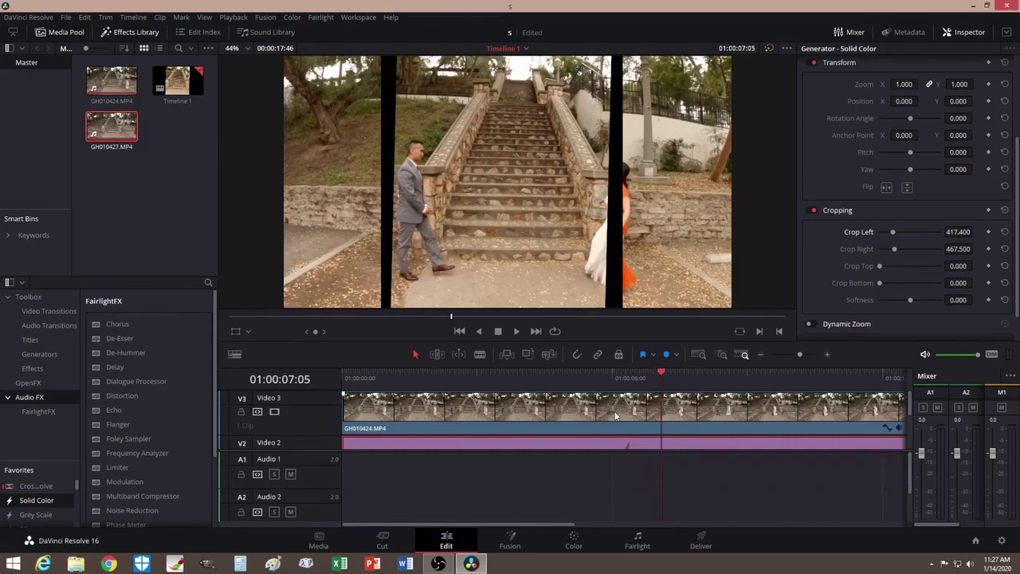
Step: Try a Crop Left of 560.7 on GH010424.MP4 and compare it with the Solid Color clip's crop
left_click(614, 414)
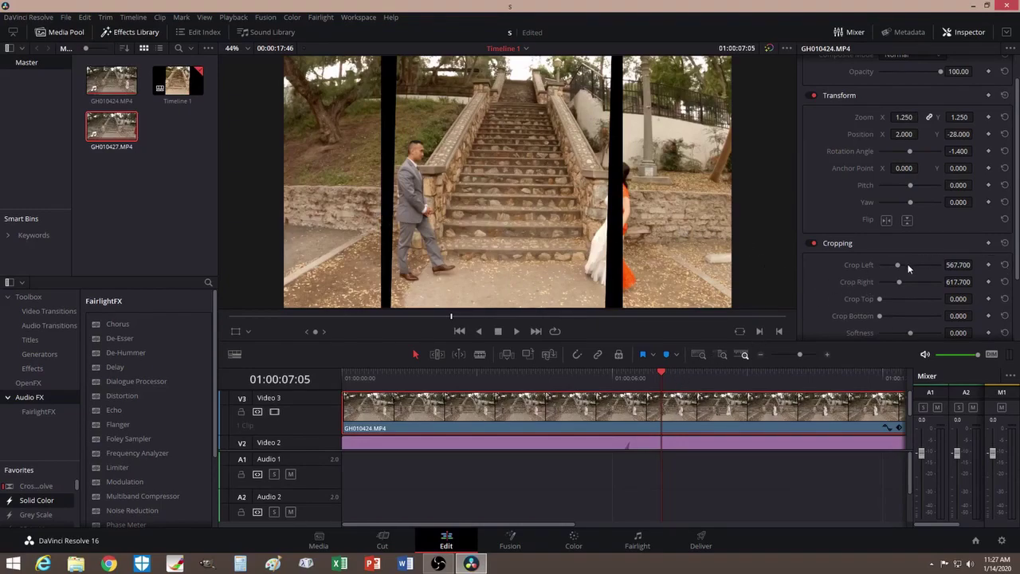
mouse_move(954, 265)
left_mouse_down()
mouse_move(975, 265)
mouse_move(950, 265)
left_mouse_up()
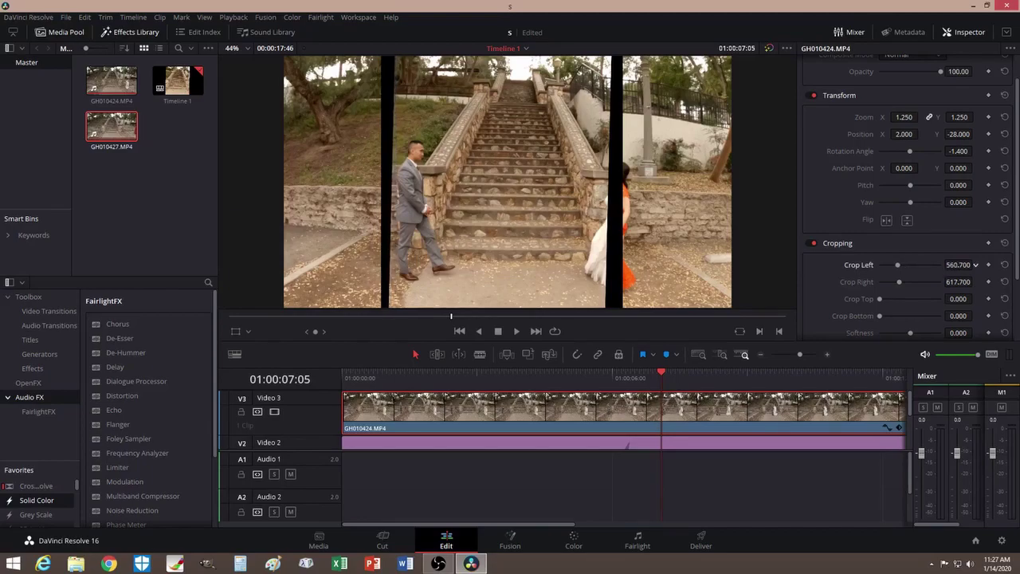
scroll(701, 411, "down", 1)
scroll(701, 410, "up", 1)
scroll(571, 410, "down", 1)
left_click(557, 429)
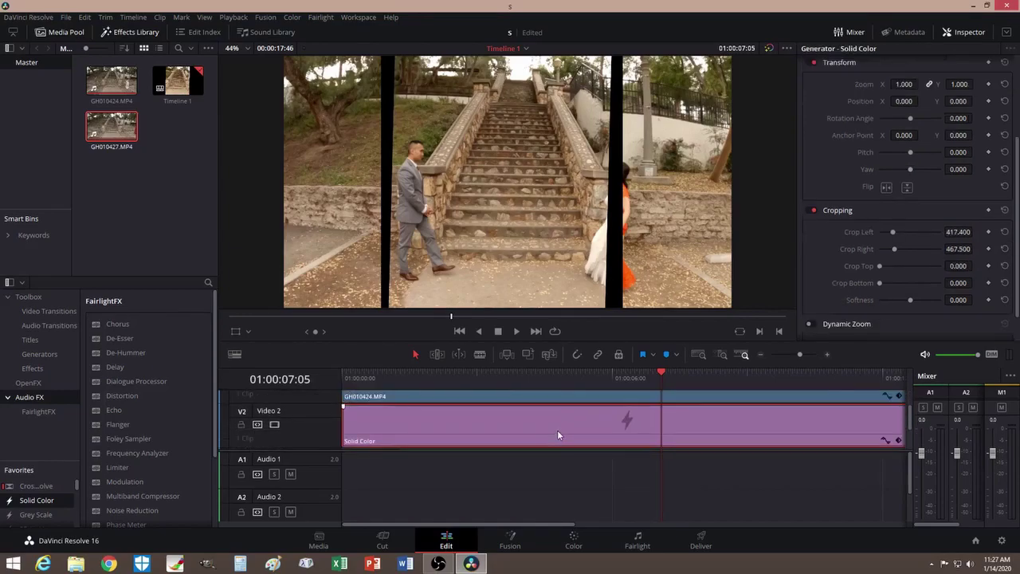
scroll(557, 429, "up", 2)
Step: Try a Crop Left of 602.7 on GH010424.MP4, and replace it with 584.3
left_click(760, 389)
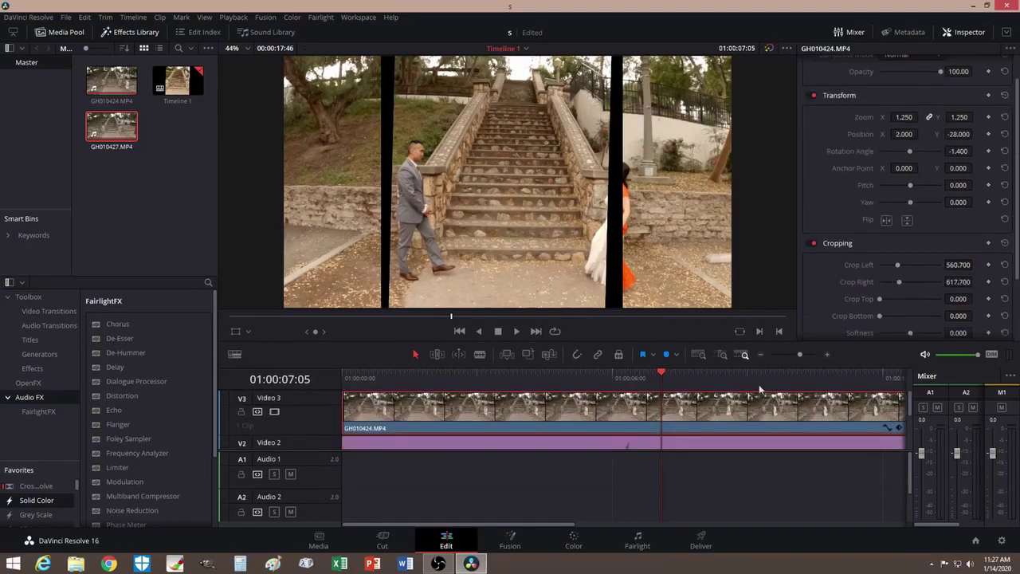
left_click_drag(957, 265, 975, 265)
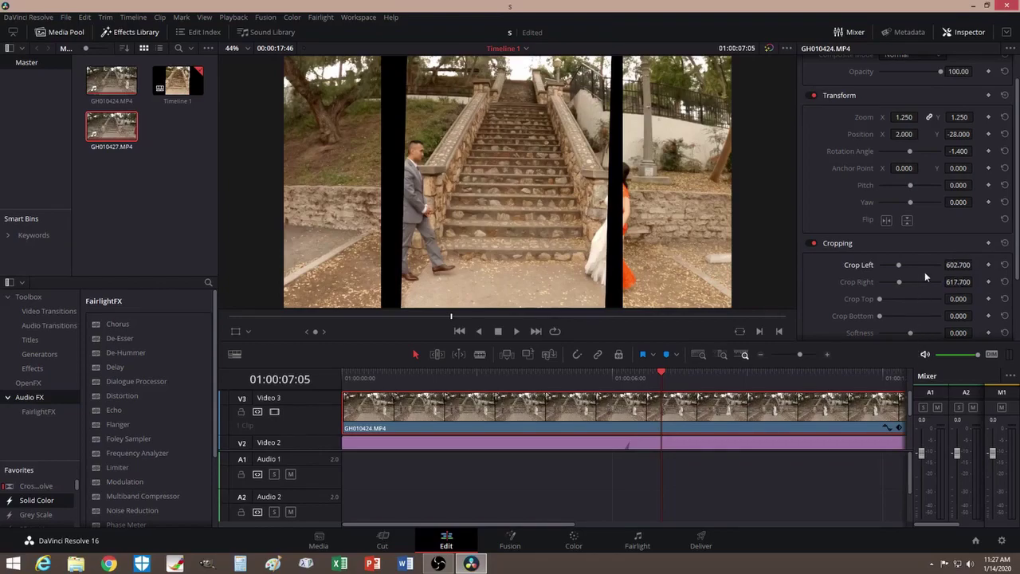
left_click(953, 264)
type("584.3")
key("Return")
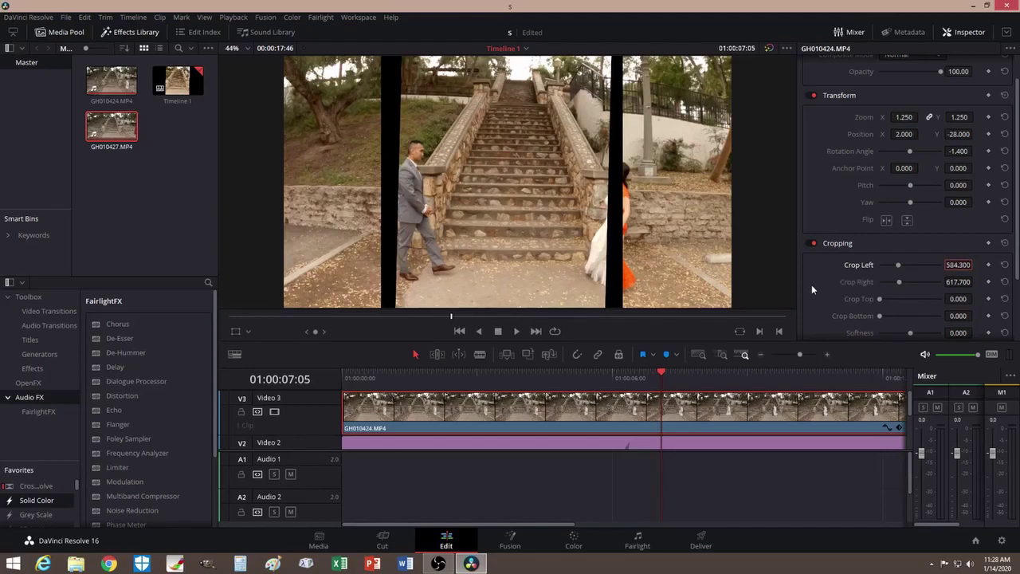
Step: Set the Solid Color clip's Crop Left to 435.4 and GH010424.MP4's Crop Left to 633.3
left_click(654, 445)
left_click_drag(958, 232, 964, 232)
left_click(679, 415)
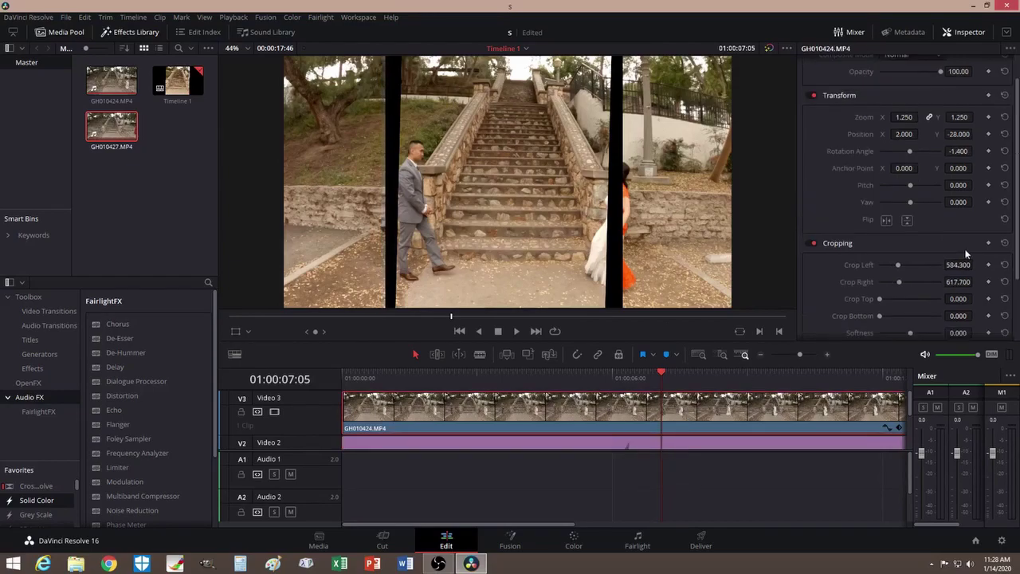
left_click_drag(956, 265, 982, 265)
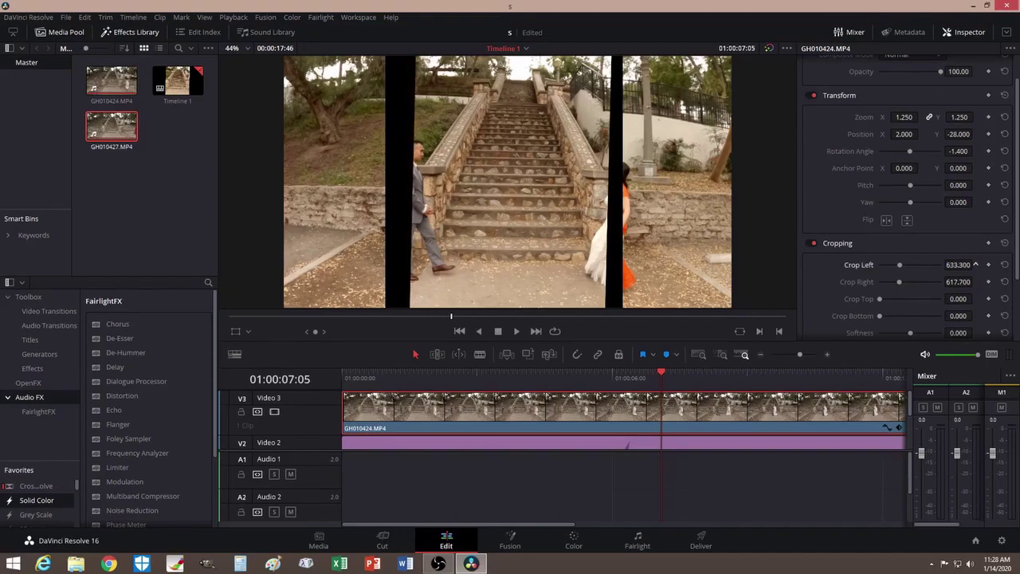
Step: Return the Solid Color clip's Crop Right to 467.5, set its Crop Left to 478.4, and scrub to 01:00:07:40 to check the black bars
left_click(698, 444)
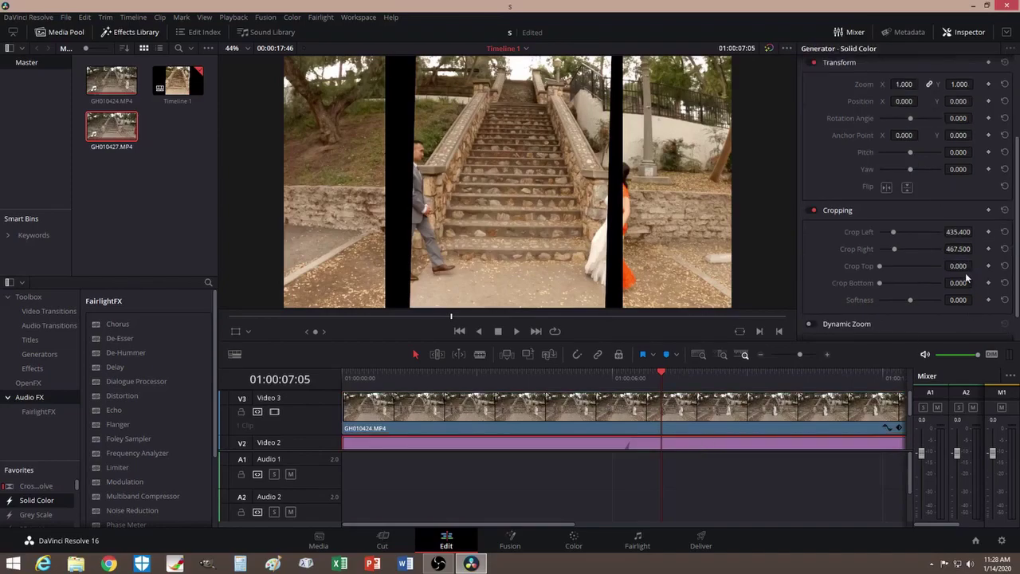
left_click_drag(958, 248, 974, 248)
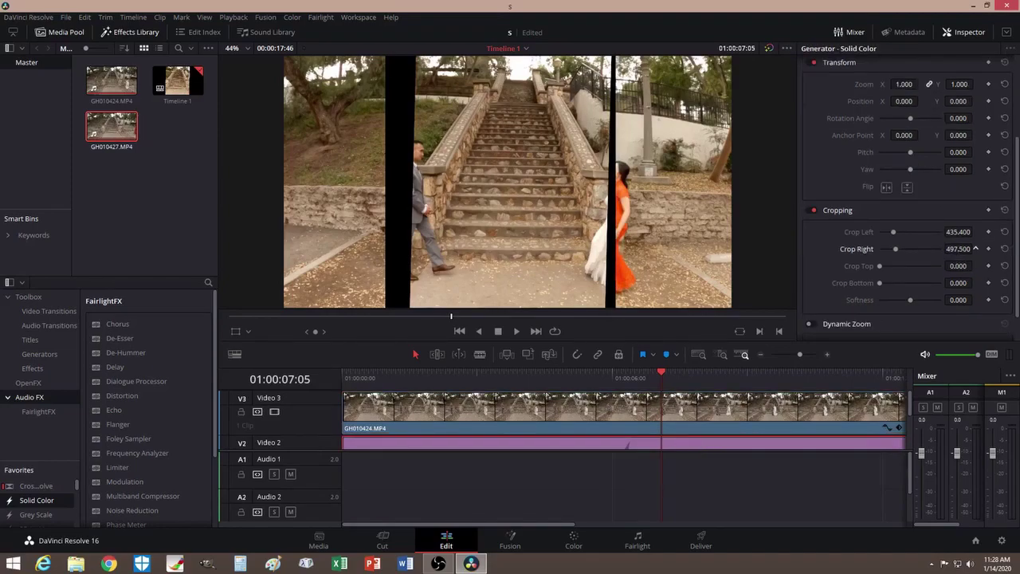
left_click_drag(954, 248, 978, 232)
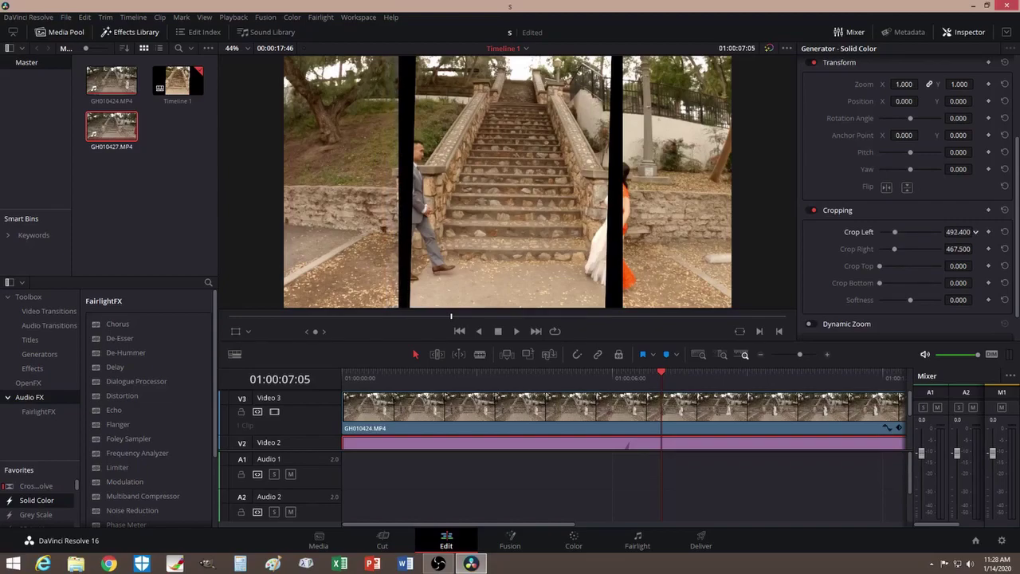
left_click_drag(978, 232, 973, 231)
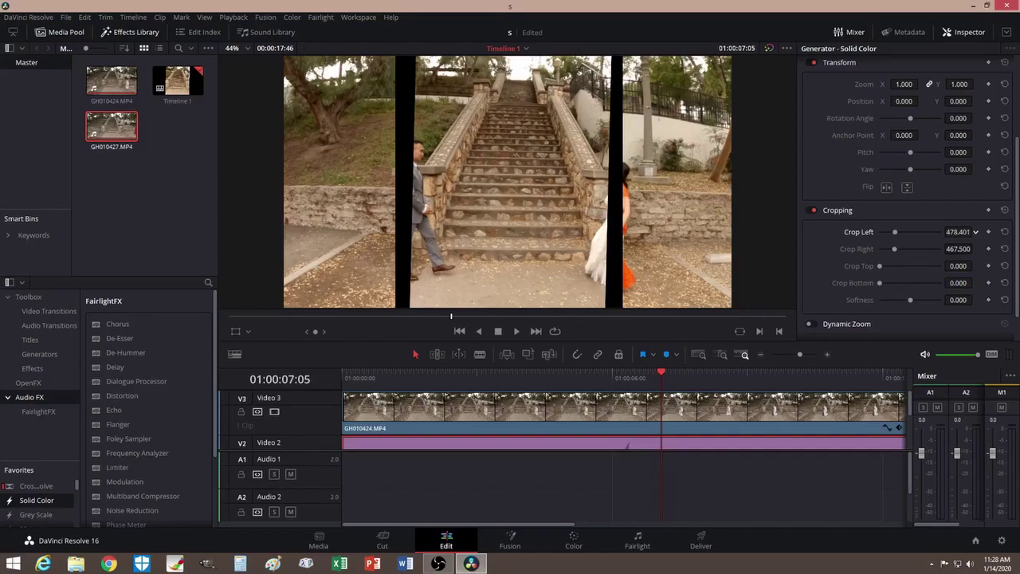
left_click(657, 372)
left_click_drag(657, 375, 682, 370)
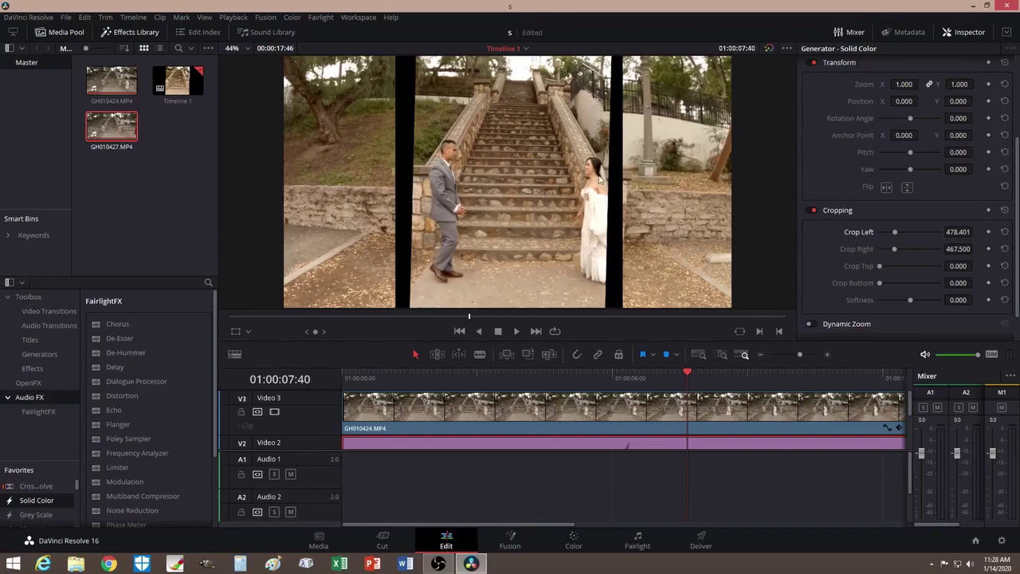
Step: Save the project, and scrub the timeline between 01:00:10:03 and 01:00:06:15 to check the dress change across the black bars
left_click(66, 16)
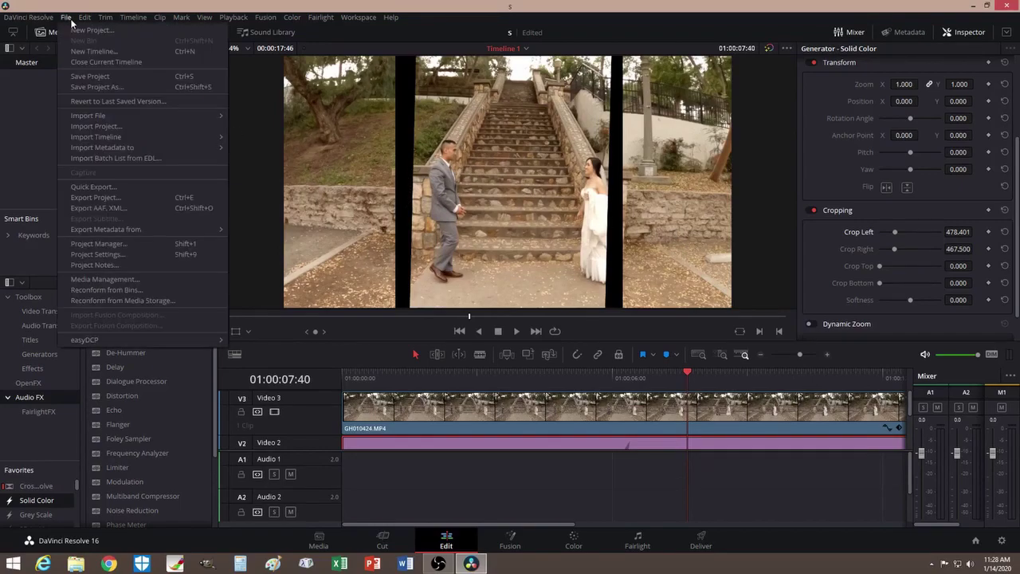
left_click(75, 77)
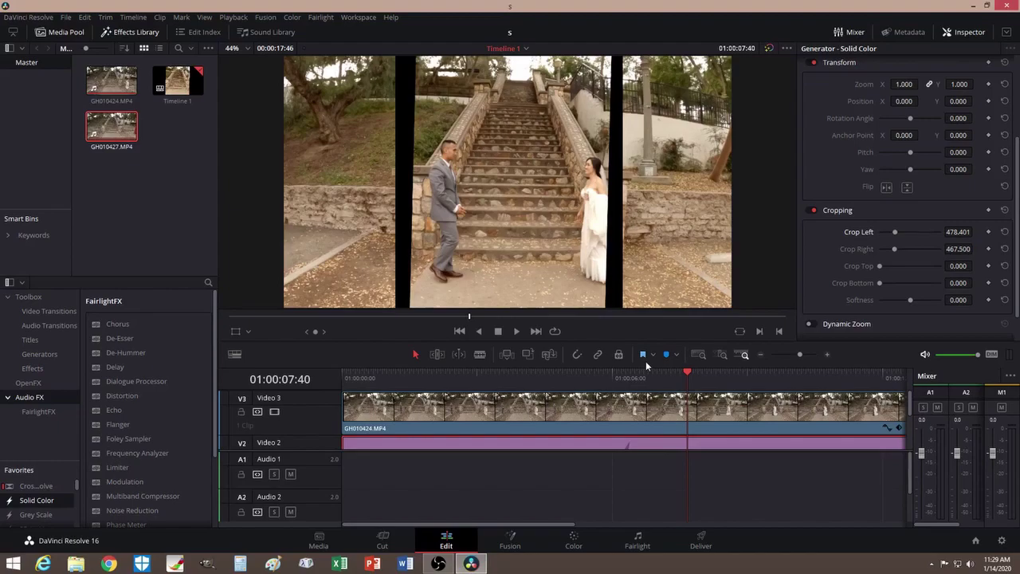
left_click_drag(687, 374, 677, 378)
left_click_drag(666, 380, 795, 375)
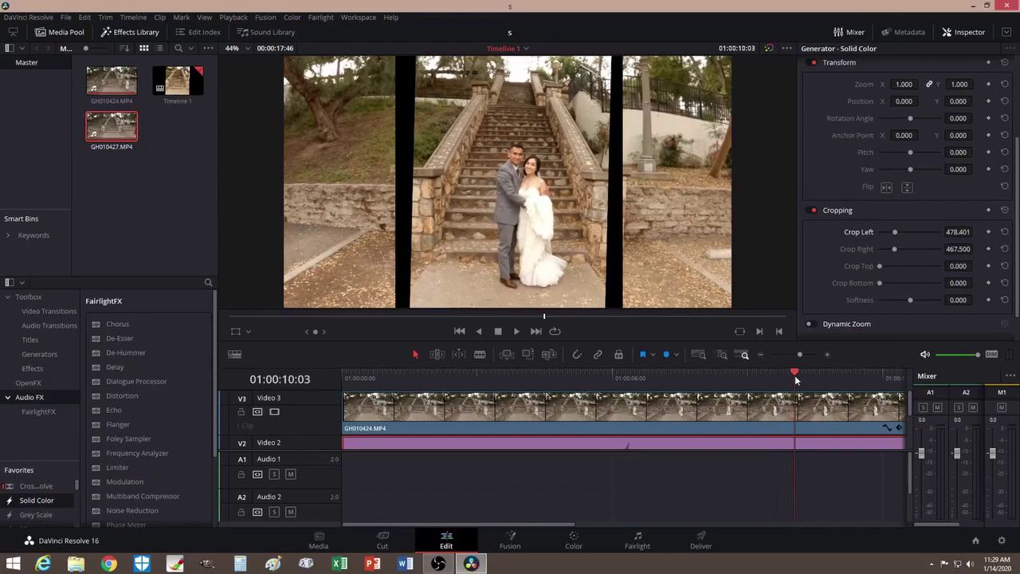
left_click_drag(795, 375, 690, 368)
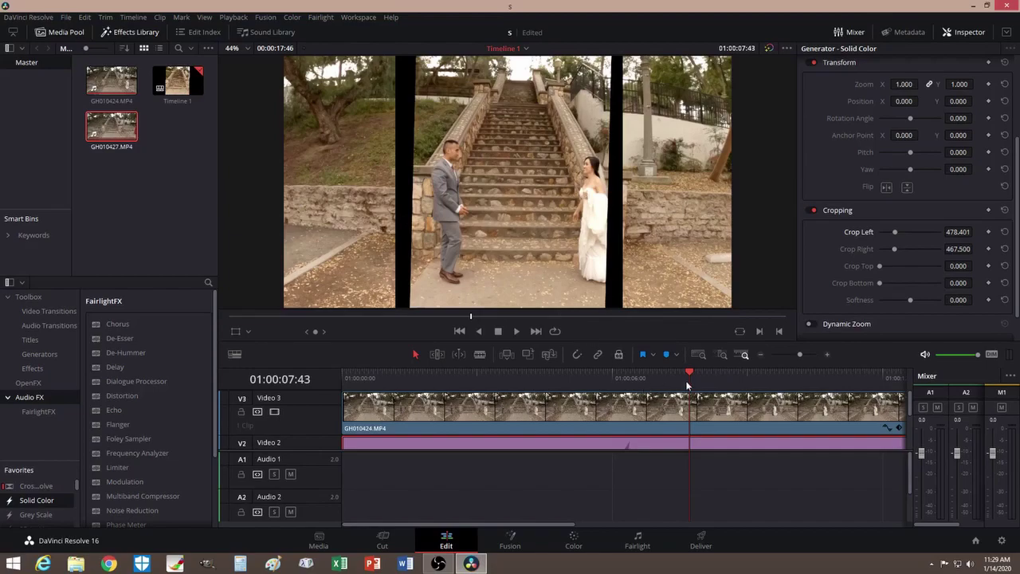
left_click_drag(691, 370, 627, 377)
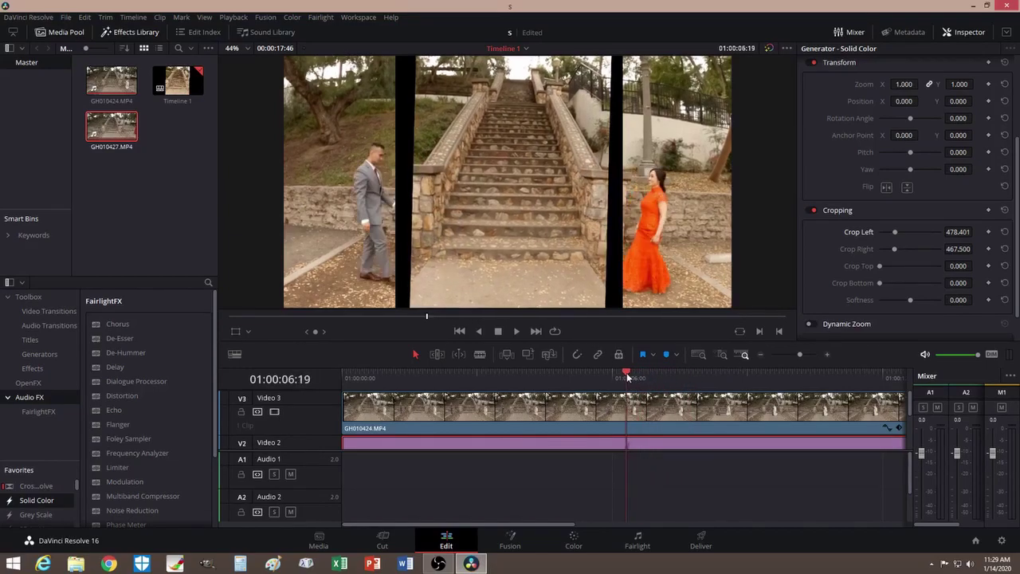
mouse_move(627, 377)
left_mouse_down()
mouse_move(652, 368)
mouse_move(625, 373)
left_mouse_up()
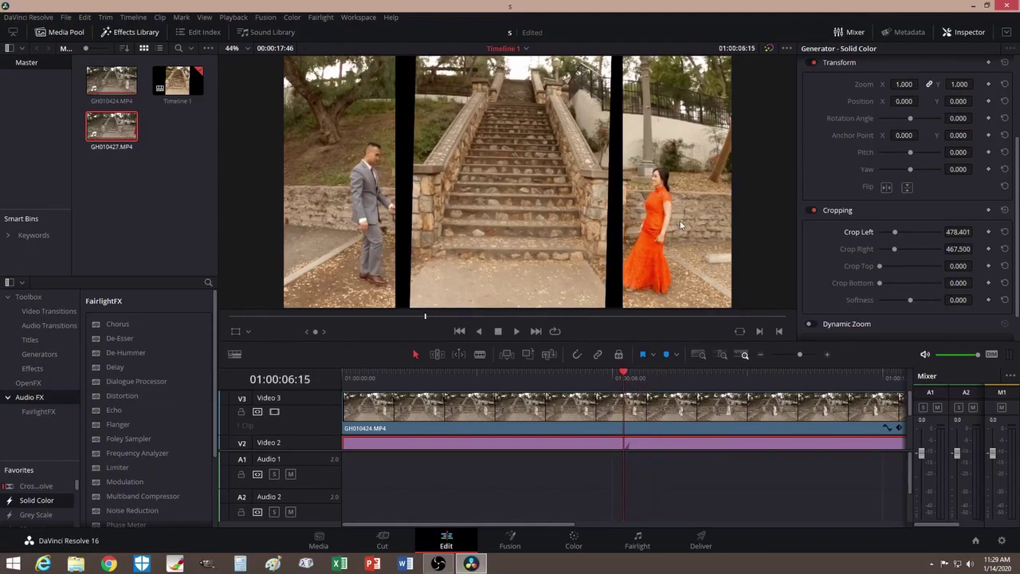
Step: Try Monochrome from the RGB Mixer on GH010424.MP4, turn it off, and apply it to GH010427.MP4 instead on the Color page
scroll(549, 418, "down", 2)
left_click(552, 428)
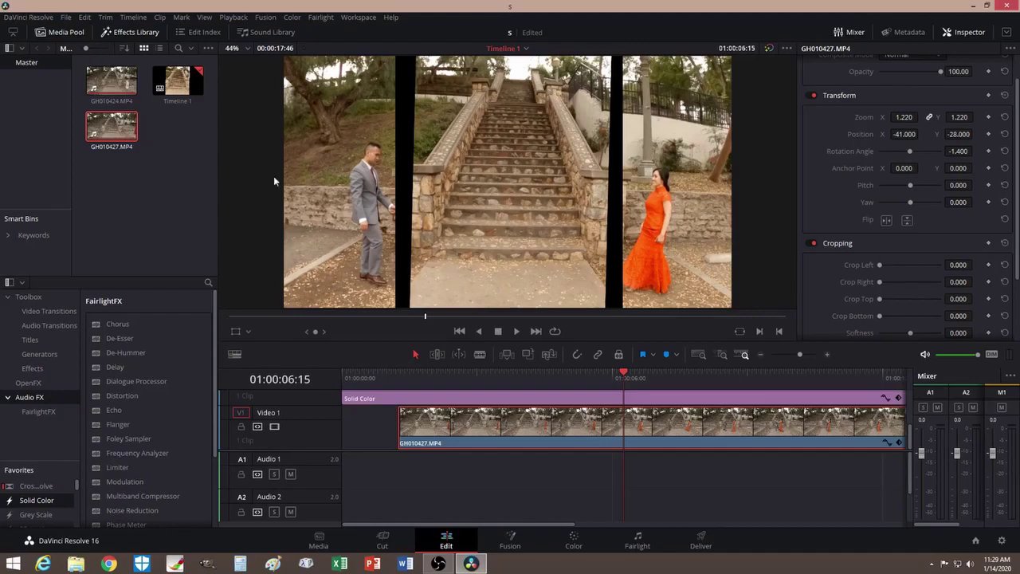
left_click(573, 544)
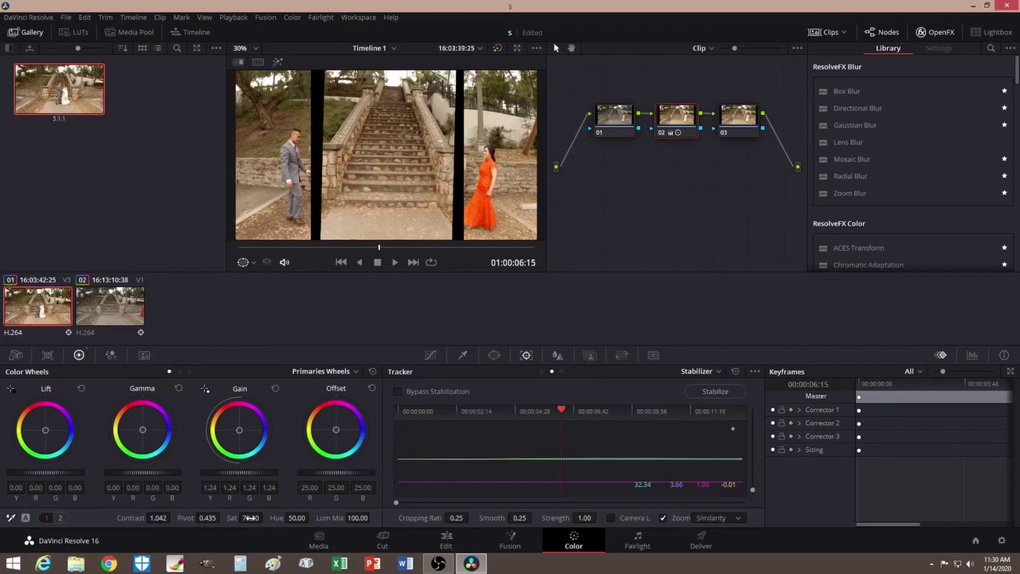
left_click(111, 354)
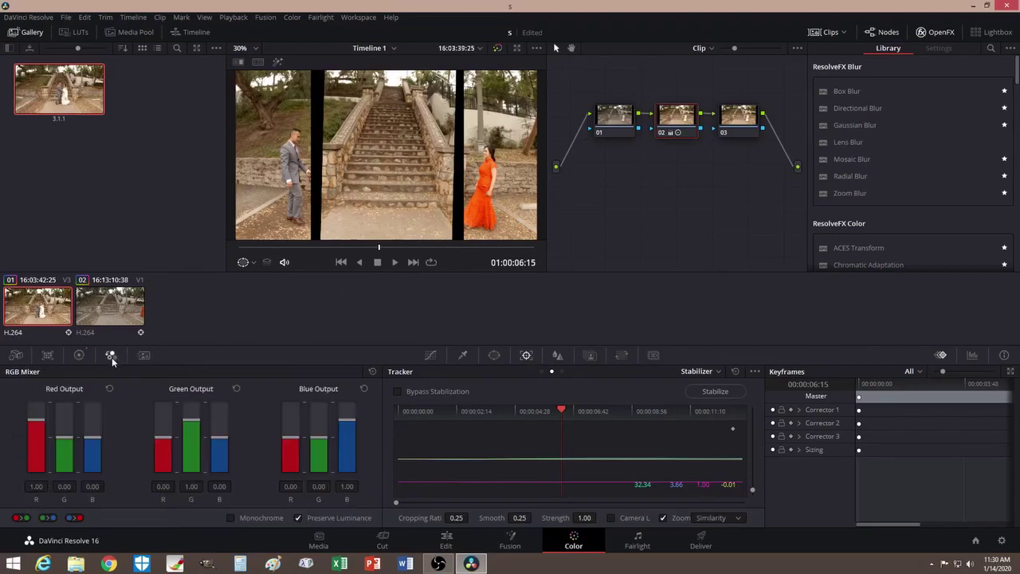
left_click(230, 518)
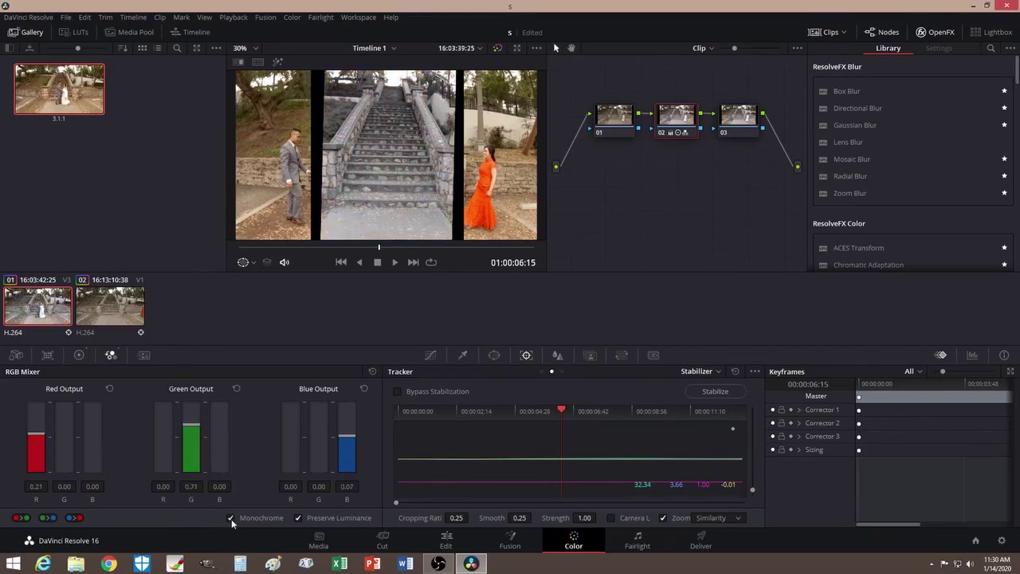
left_click(230, 517)
left_click(95, 309)
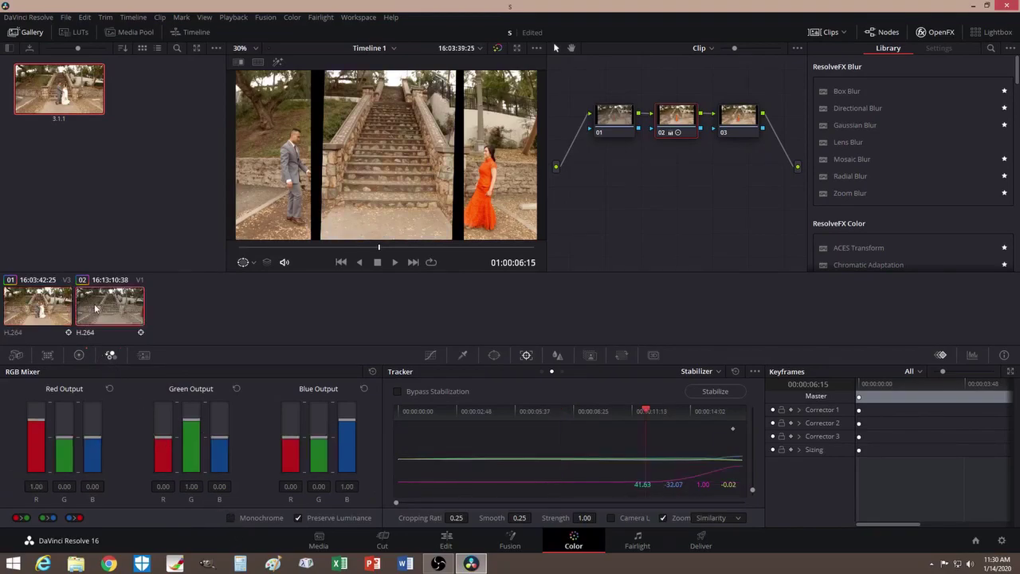
left_click(231, 518)
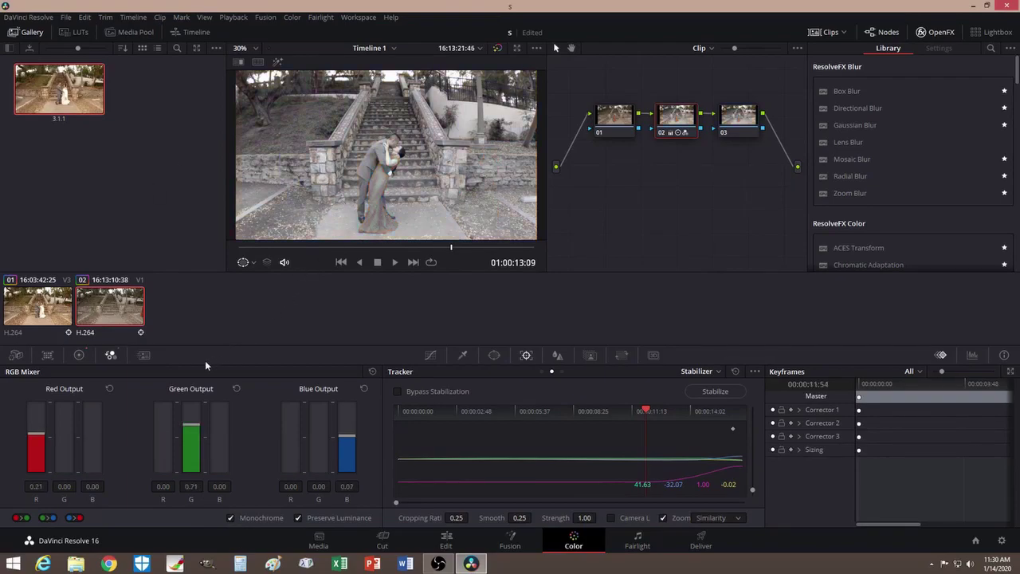
left_click(79, 355)
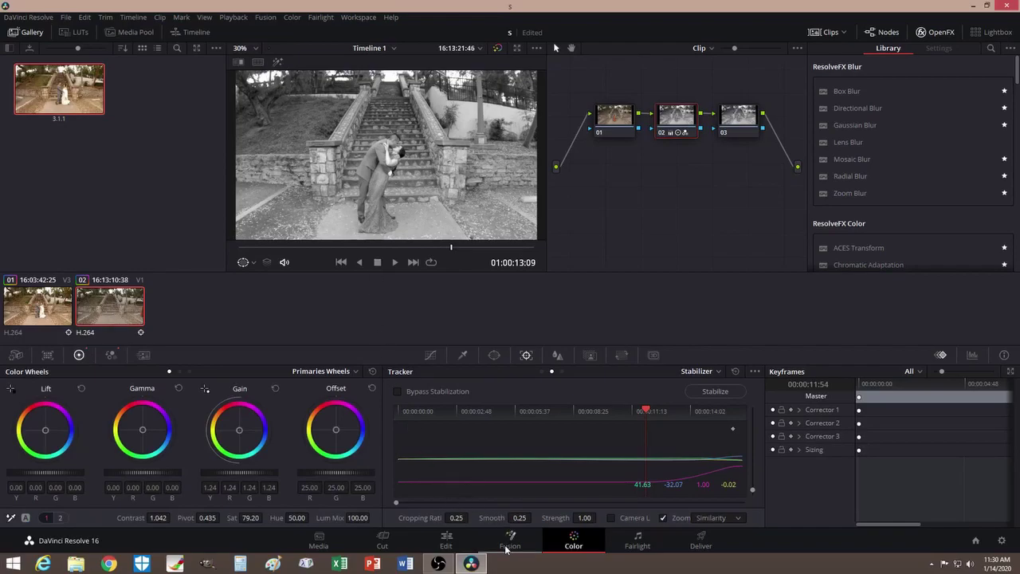
Step: Scrub the timeline on the Edit page to 01:00:08:42 to check the monochrome sides, and save the project
left_click(449, 542)
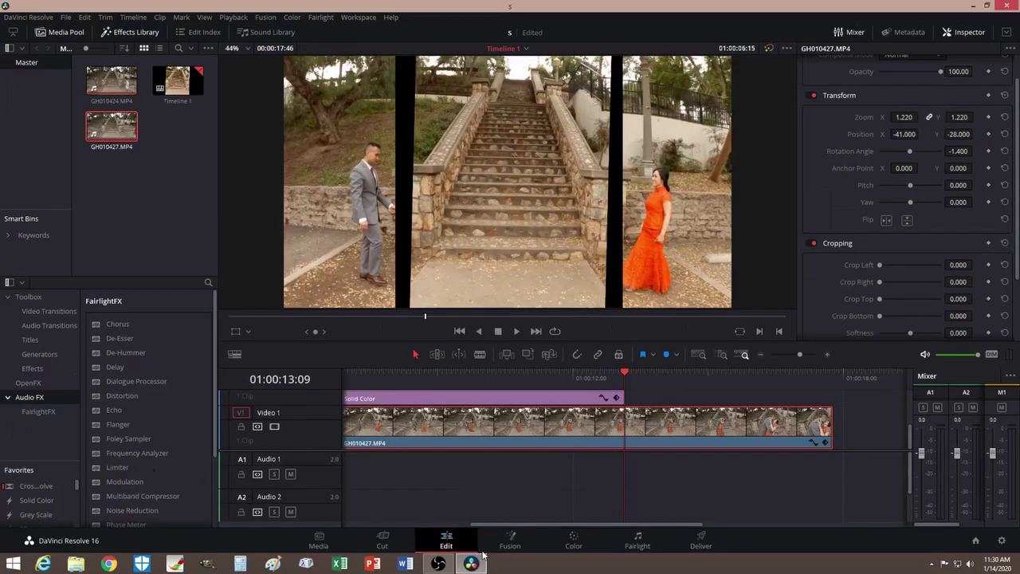
left_click_drag(625, 376, 481, 394)
left_click_drag(534, 525, 428, 521)
left_click(449, 373)
left_click_drag(448, 370, 682, 374)
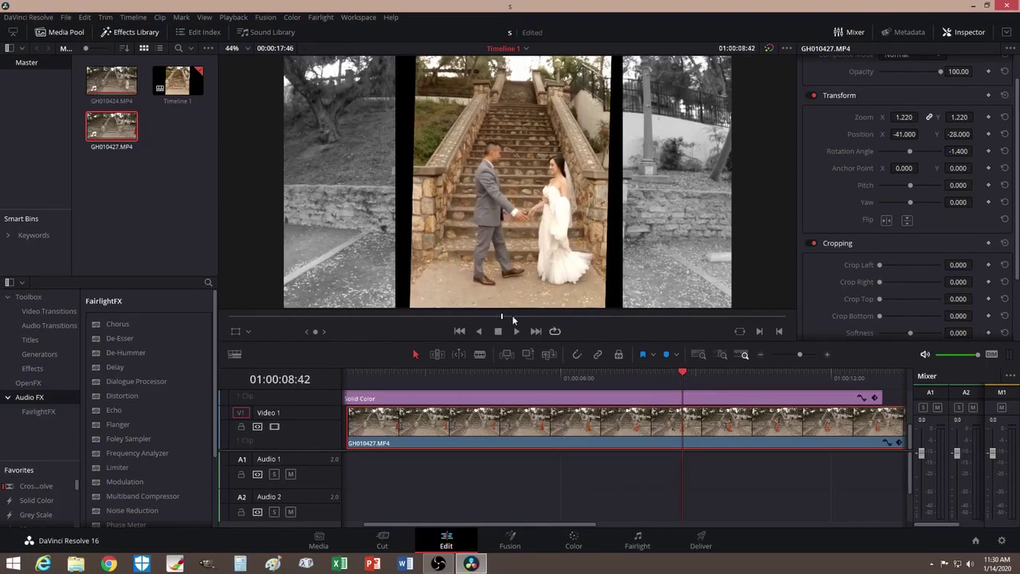
left_click(66, 17)
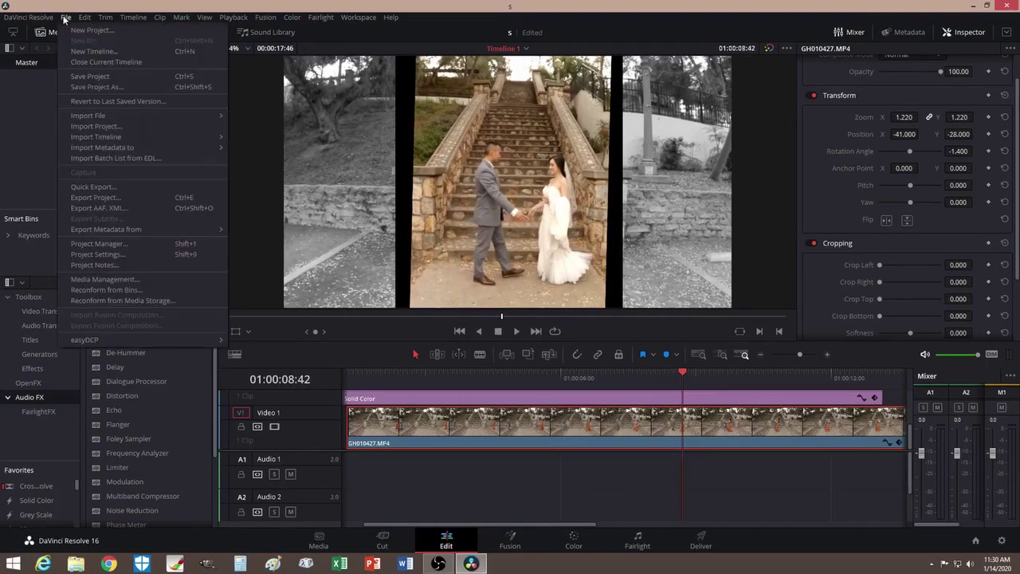
left_click(76, 76)
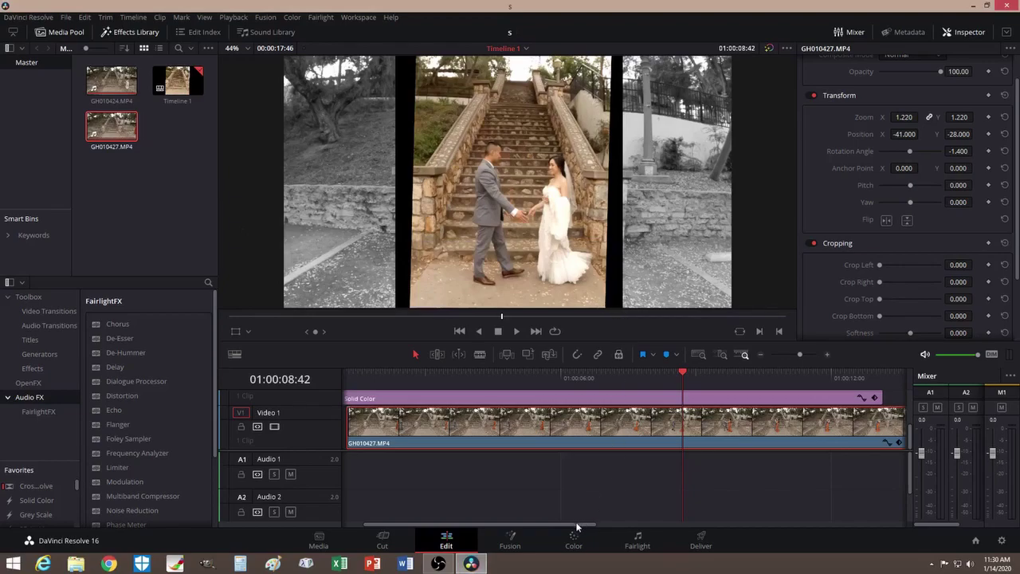
Step: Add Crop Left and Crop Right keyframes to GH010424.MP4 at 01:00:07:22, where the bride has just entered the center frame
mouse_move(574, 526)
left_mouse_down()
mouse_move(585, 519)
mouse_move(545, 515)
mouse_move(577, 518)
left_mouse_up()
left_click_drag(676, 378, 616, 372)
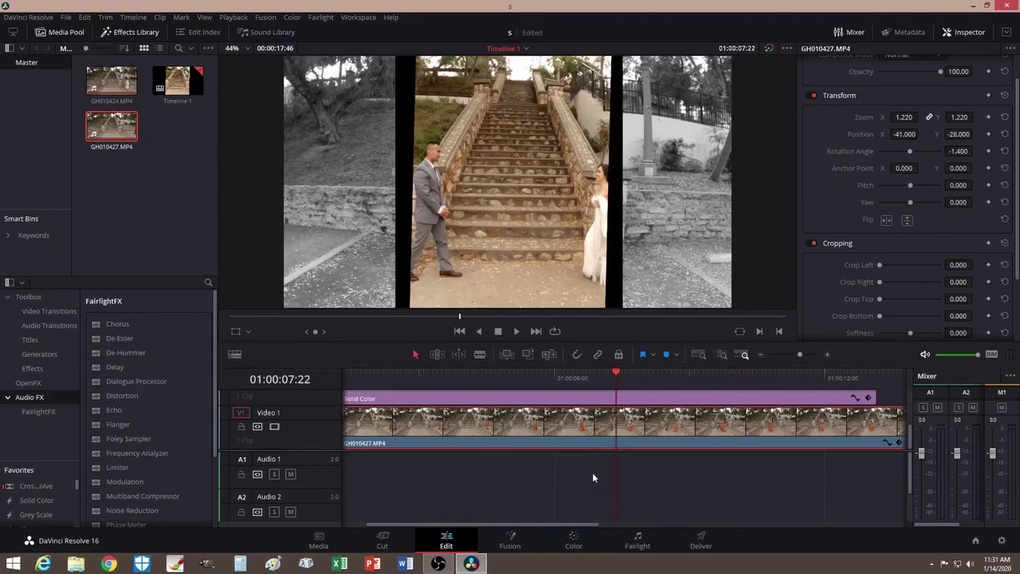
scroll(592, 411, "up", 2)
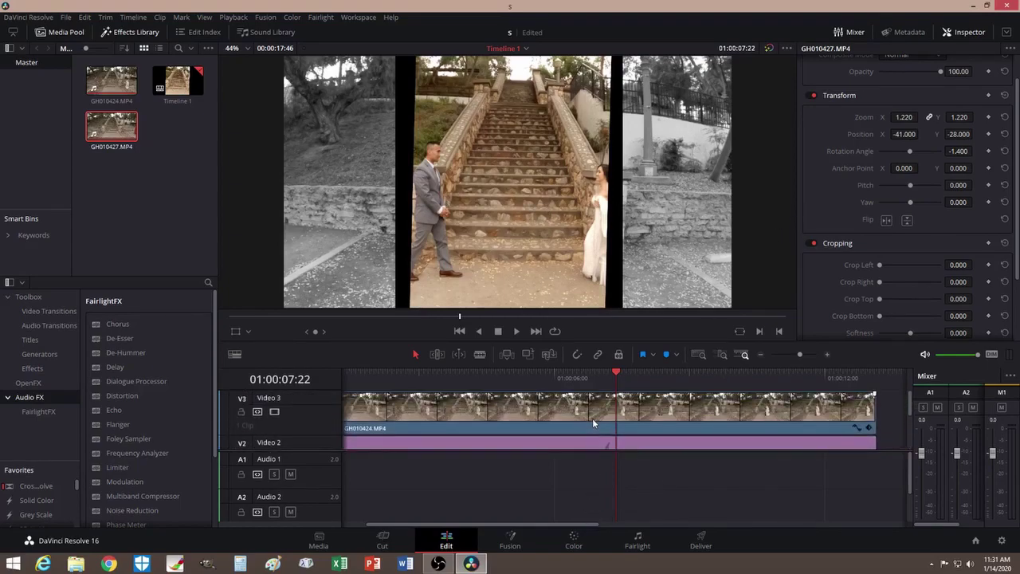
left_click(648, 411)
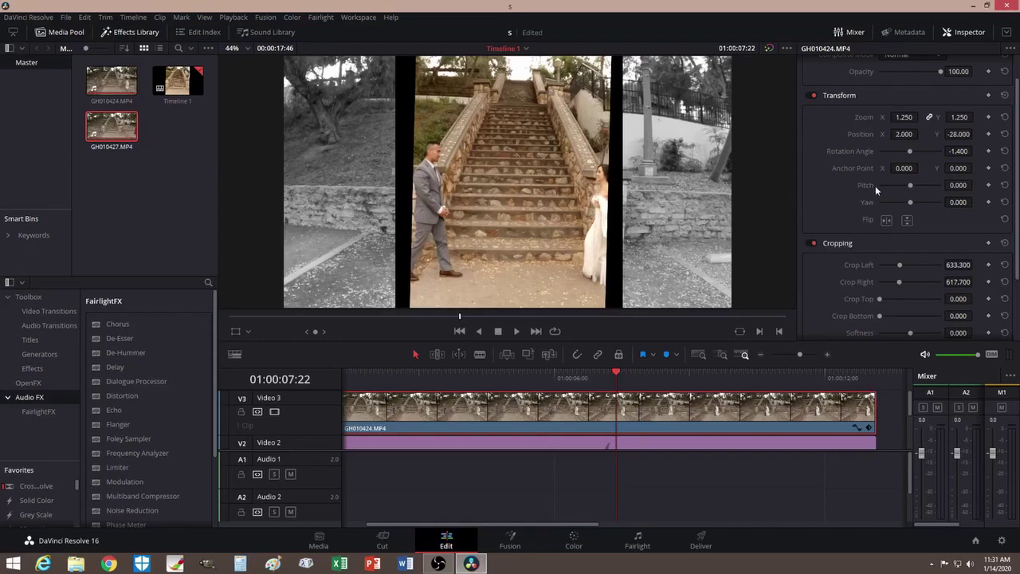
scroll(874, 190, "up", 1)
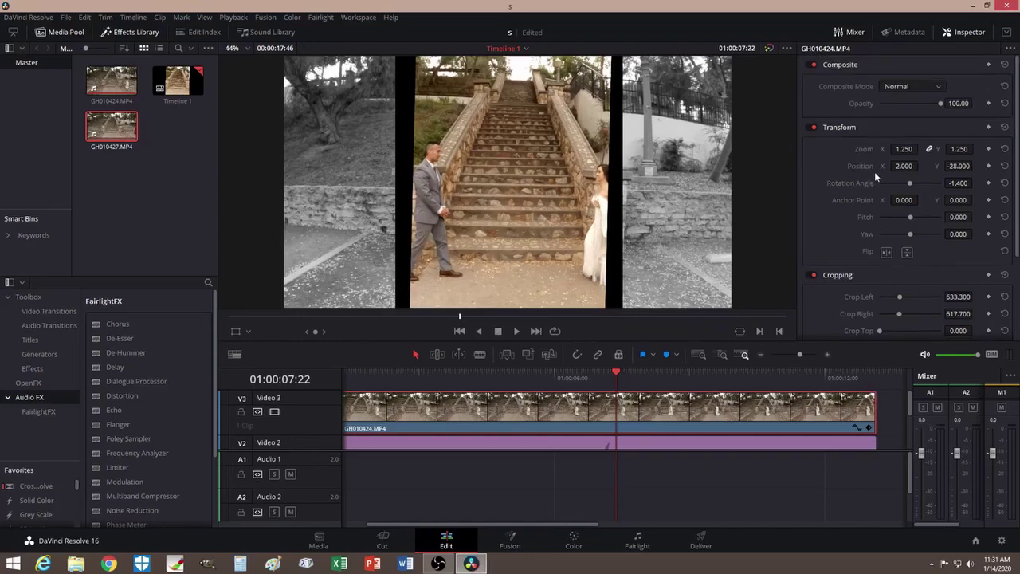
scroll(841, 246, "down", 2)
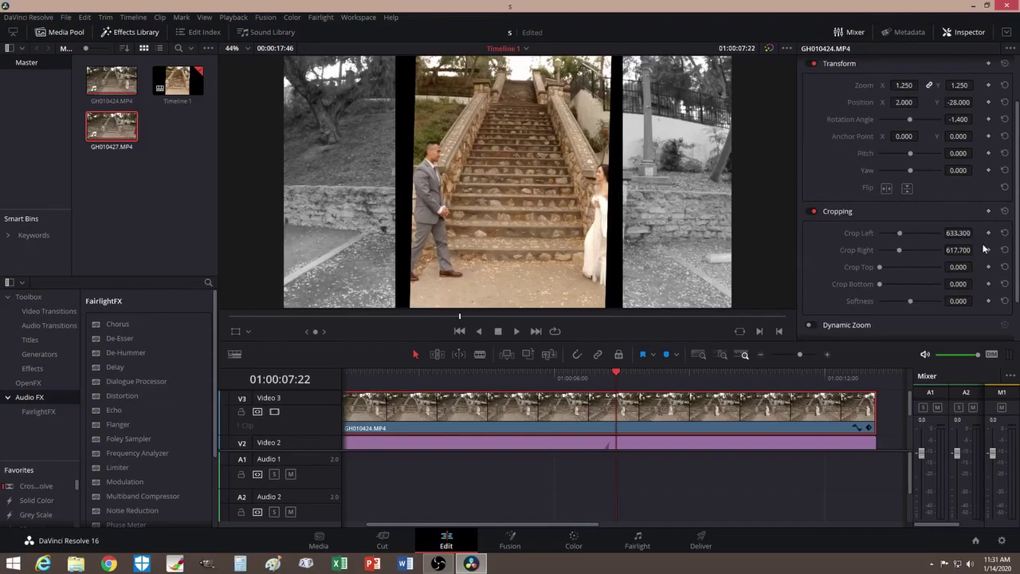
left_click_drag(618, 375, 607, 377)
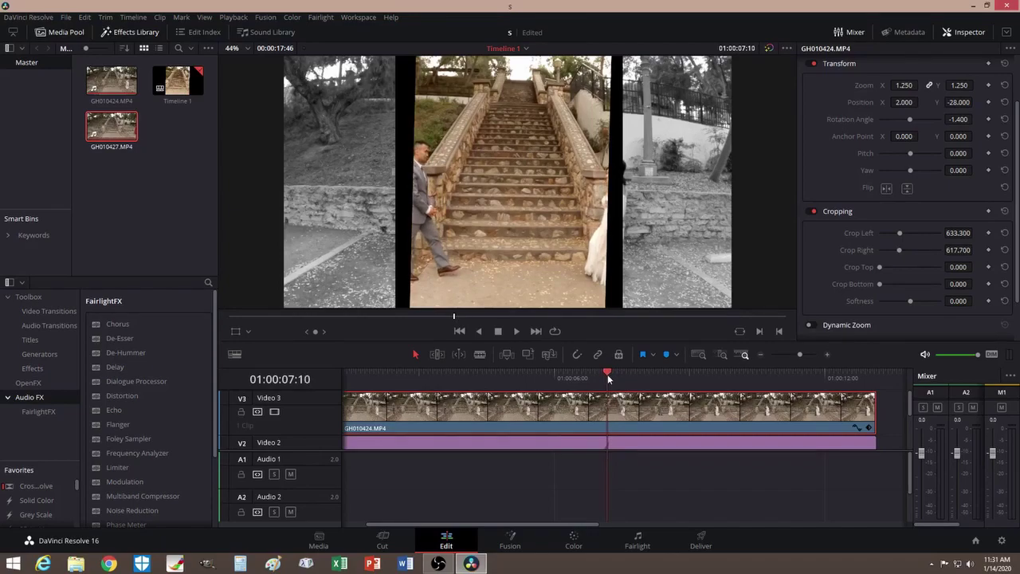
left_click_drag(607, 374, 616, 376)
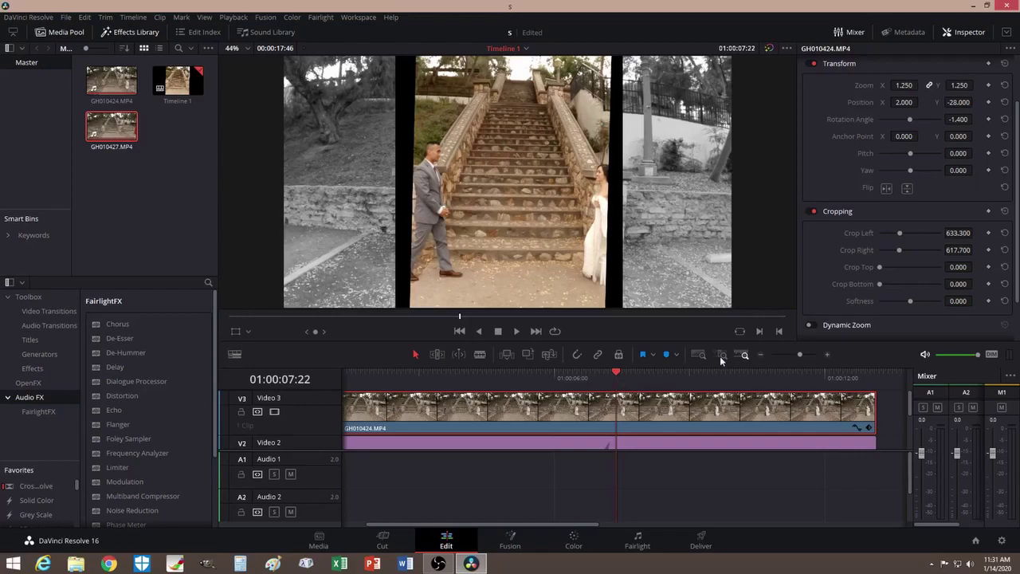
left_click(988, 233)
left_click(988, 250)
Step: Add Crop Left and Crop Right keyframes to the Solid Color clip at 01:00:07:22
scroll(663, 427, "down", 2)
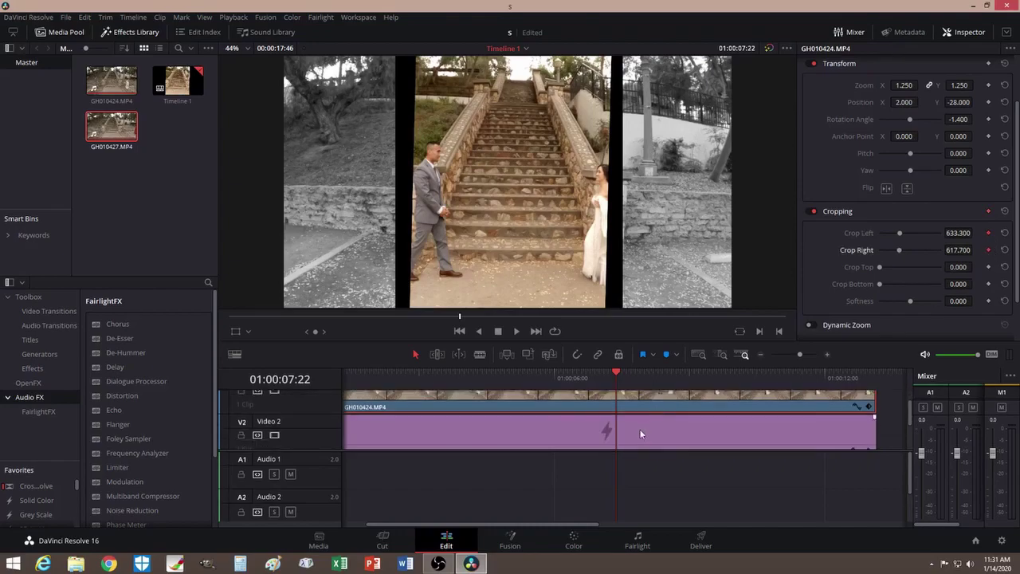
left_click(643, 427)
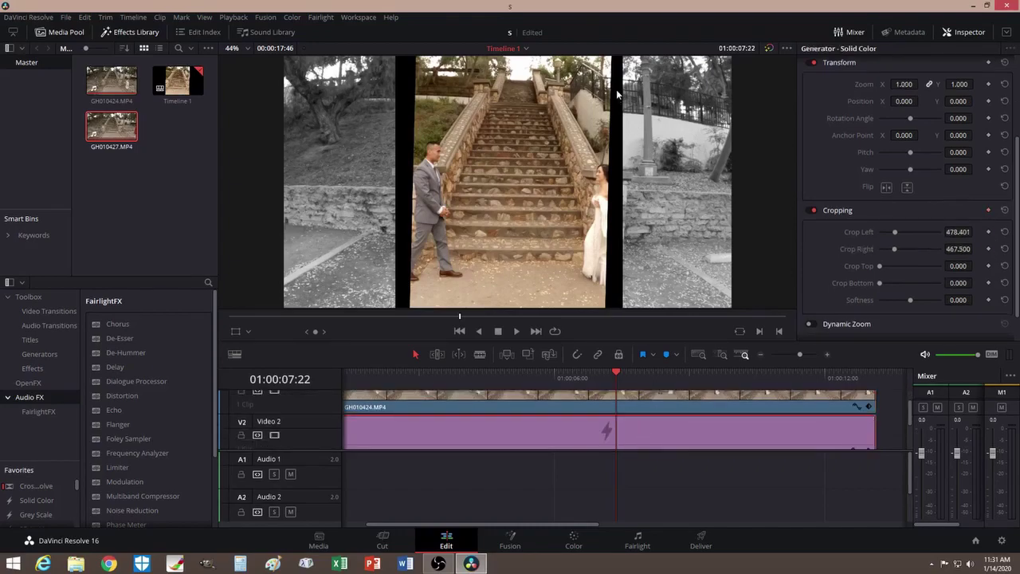
left_click(988, 232)
left_click(988, 249)
Step: At 01:00:09:03, try a Crop Left and Crop Right of 0 on GH010424.MP4, and replace them with 233.7 and 217
scroll(644, 402, "up", 1)
left_click(642, 405)
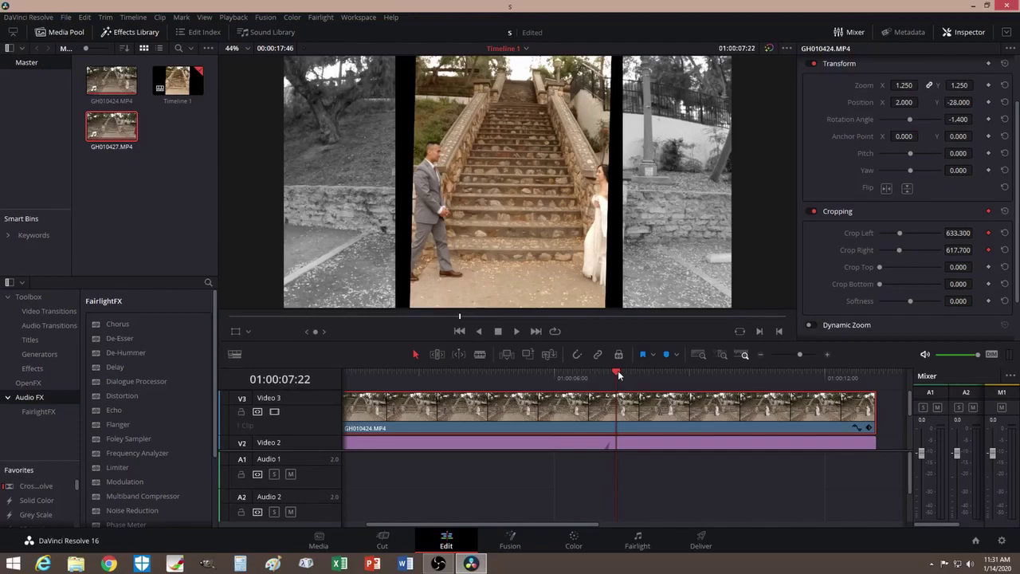
left_click_drag(619, 374, 703, 378)
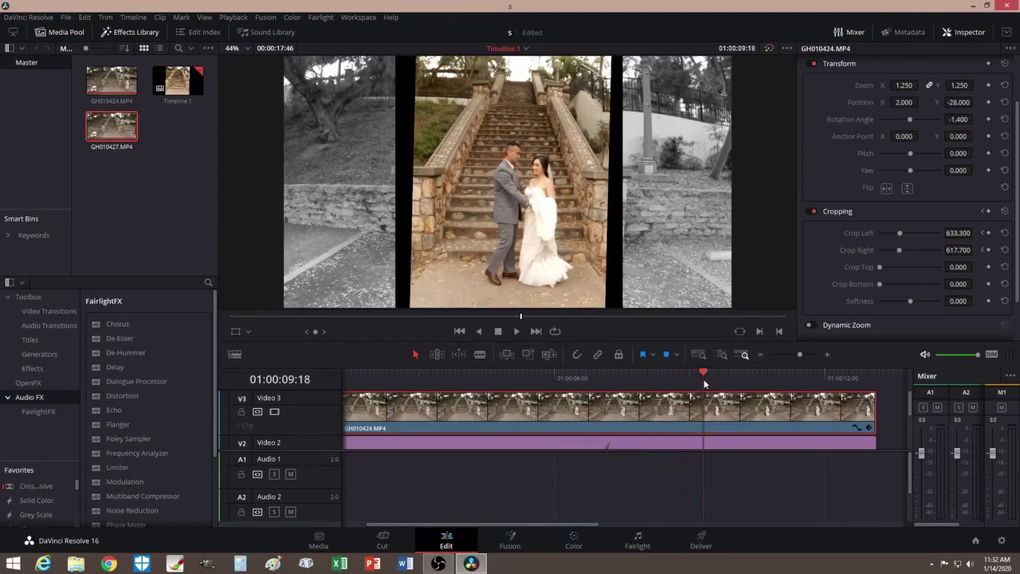
left_click_drag(702, 378, 690, 378)
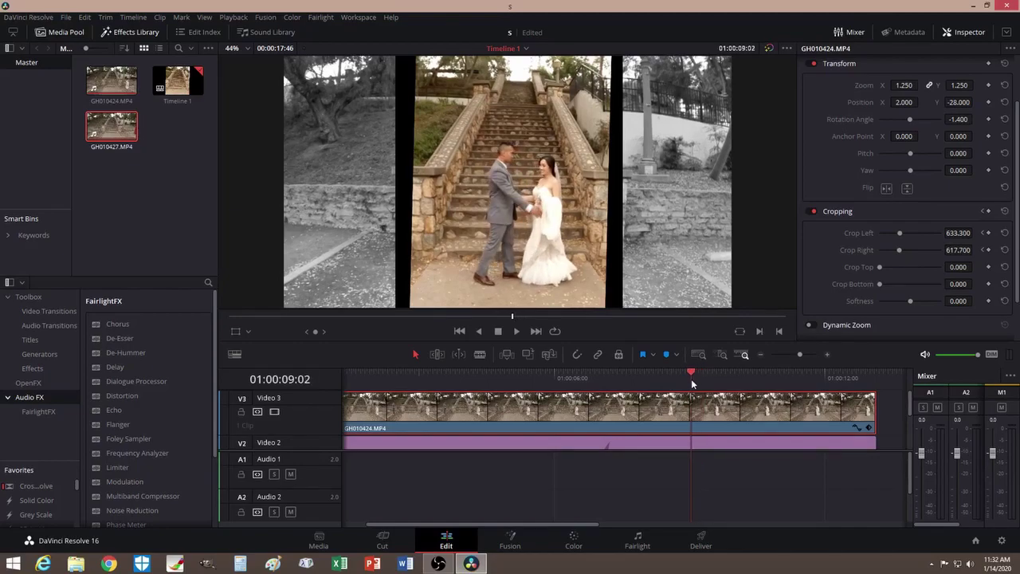
left_click_drag(691, 378, 692, 378)
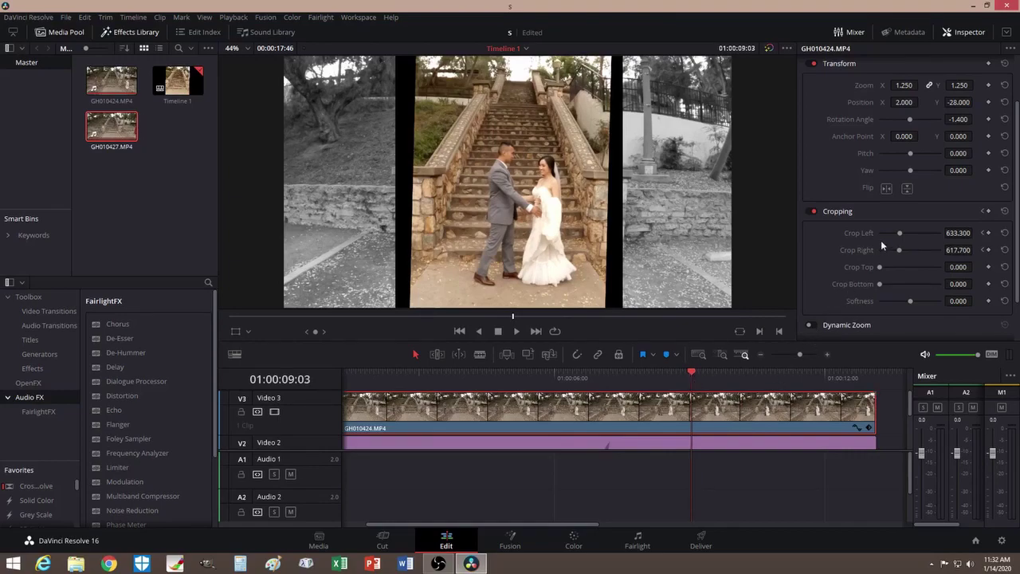
left_click_drag(900, 232, 874, 234)
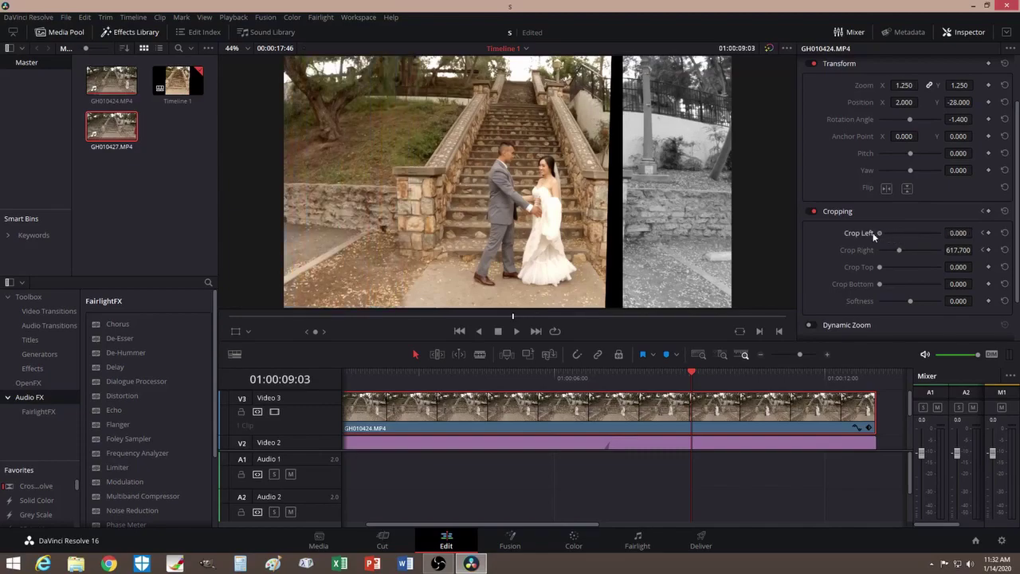
left_click_drag(901, 252, 866, 255)
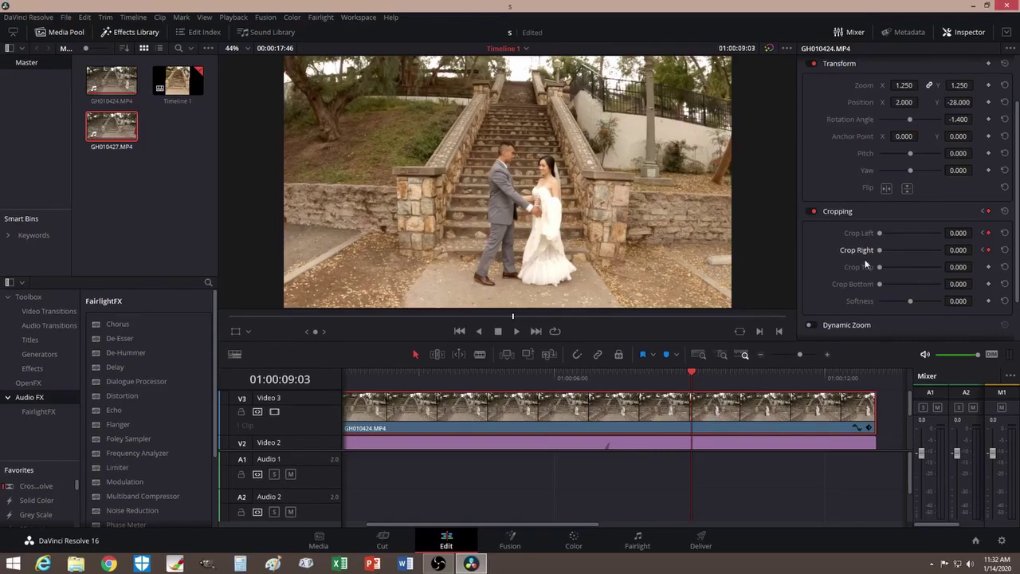
left_click_drag(880, 235, 887, 252)
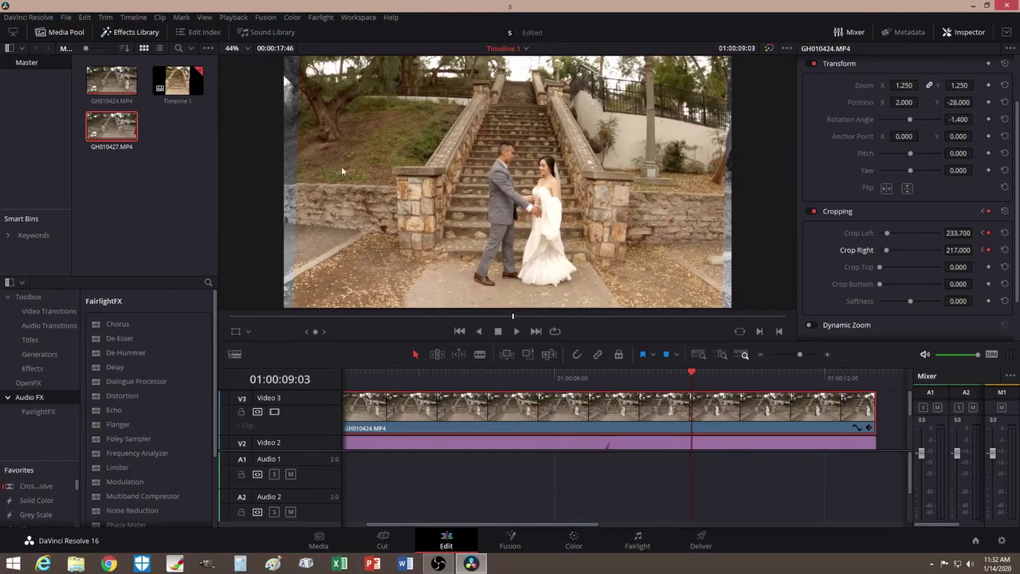
Step: At 01:00:09:03, keyframe the Solid Color clip's Crop Left at 16.7 and Crop Right at 1.4 to leave narrow black dividers
scroll(675, 434, "down", 1)
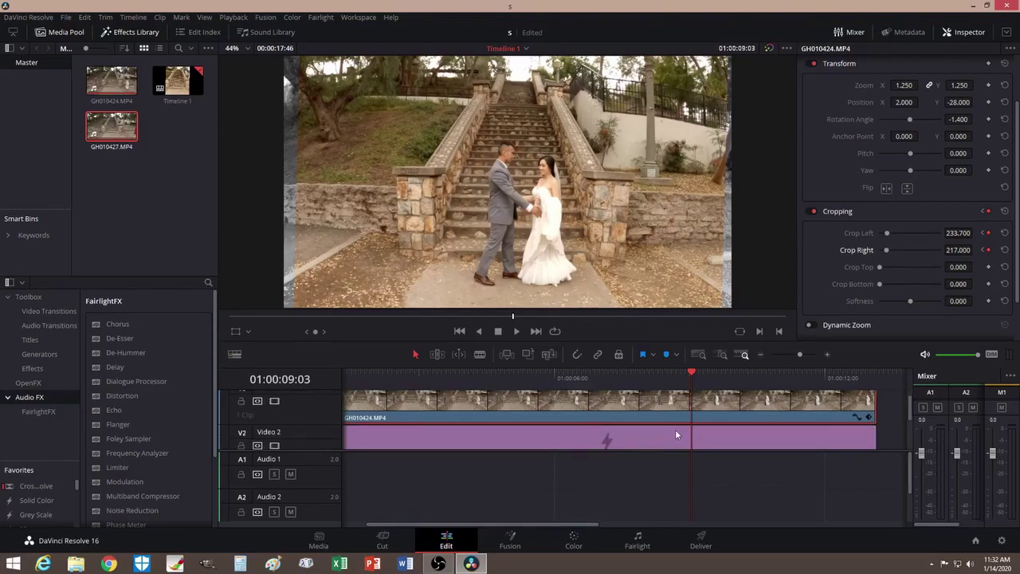
left_click(676, 434)
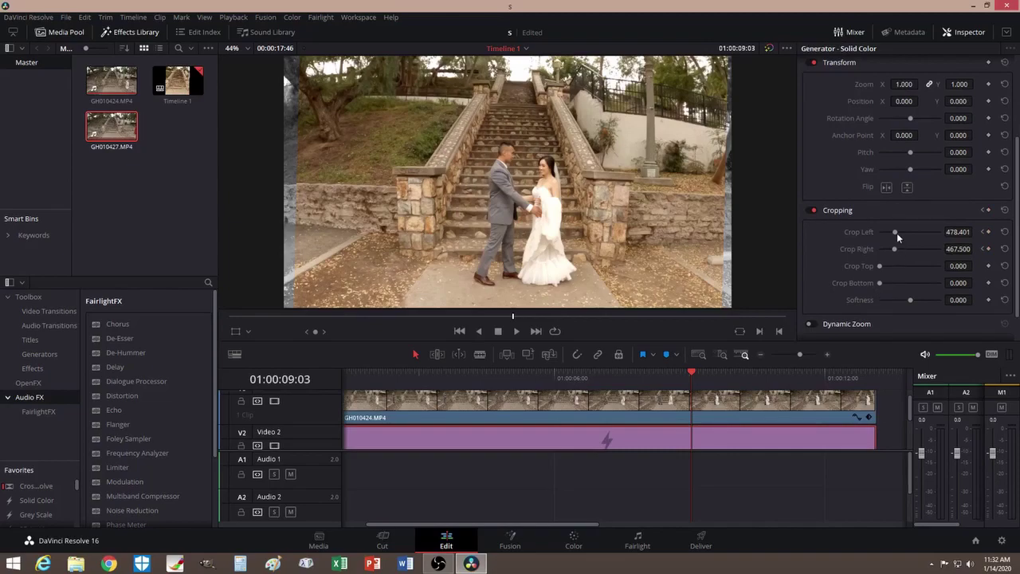
left_click_drag(894, 233, 880, 234)
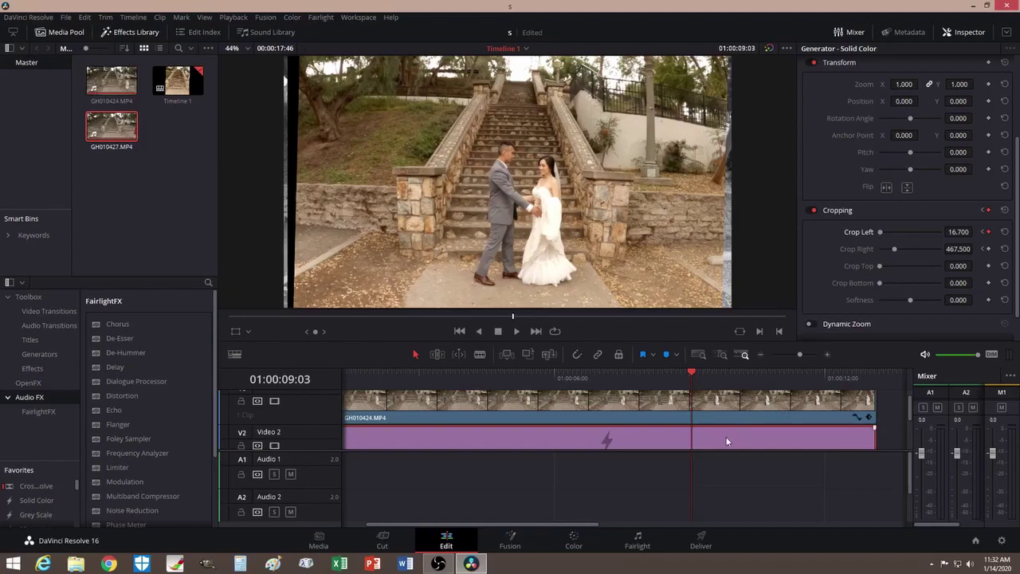
left_click_drag(893, 248, 880, 251)
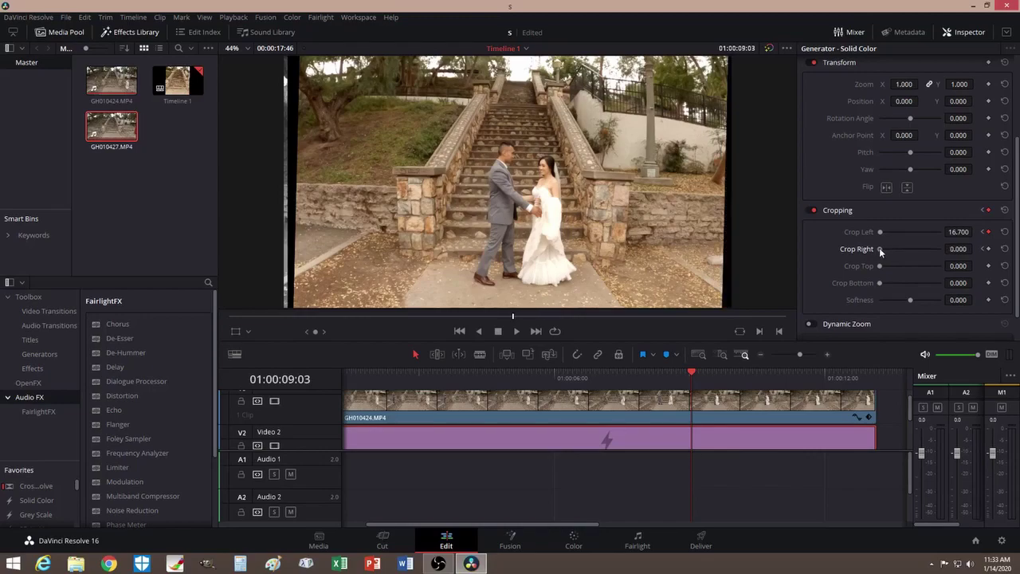
left_click_drag(880, 251, 879, 252)
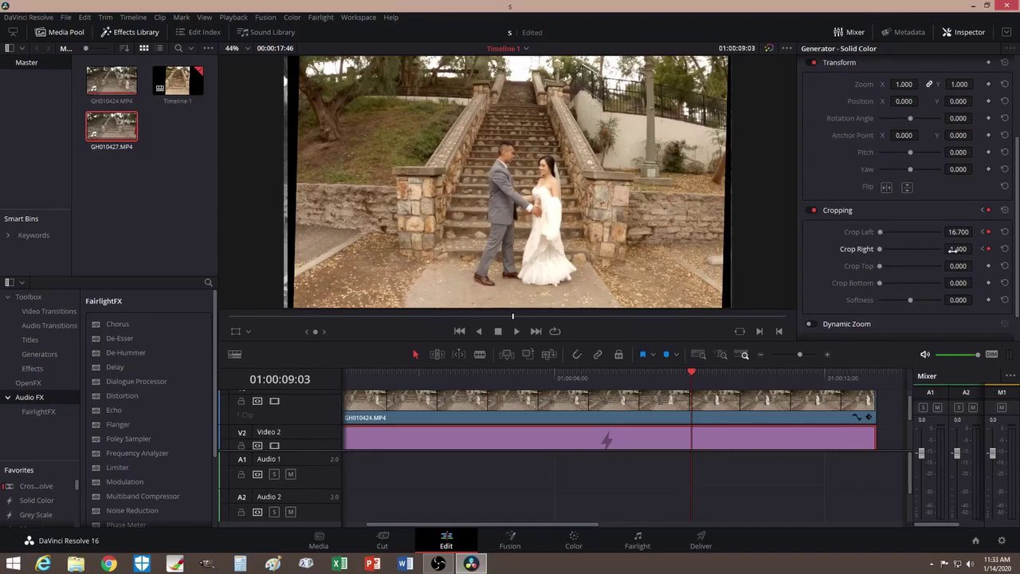
Step: At 01:00:09:14, keyframe Crop Left and Crop Right down to 0 on both GH010424.MP4 and the Solid Color clip
left_click(725, 403)
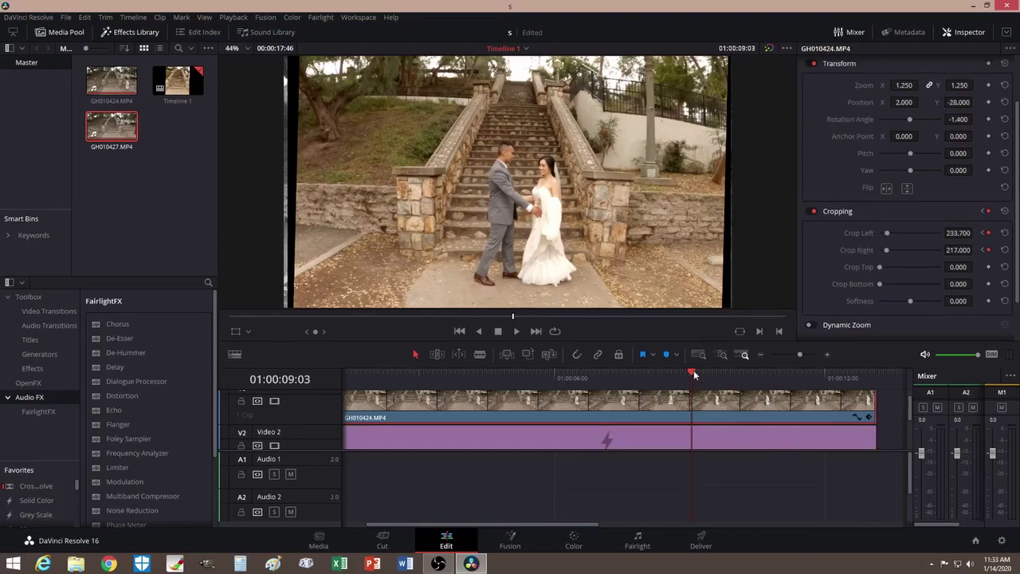
left_click_drag(693, 374, 702, 375)
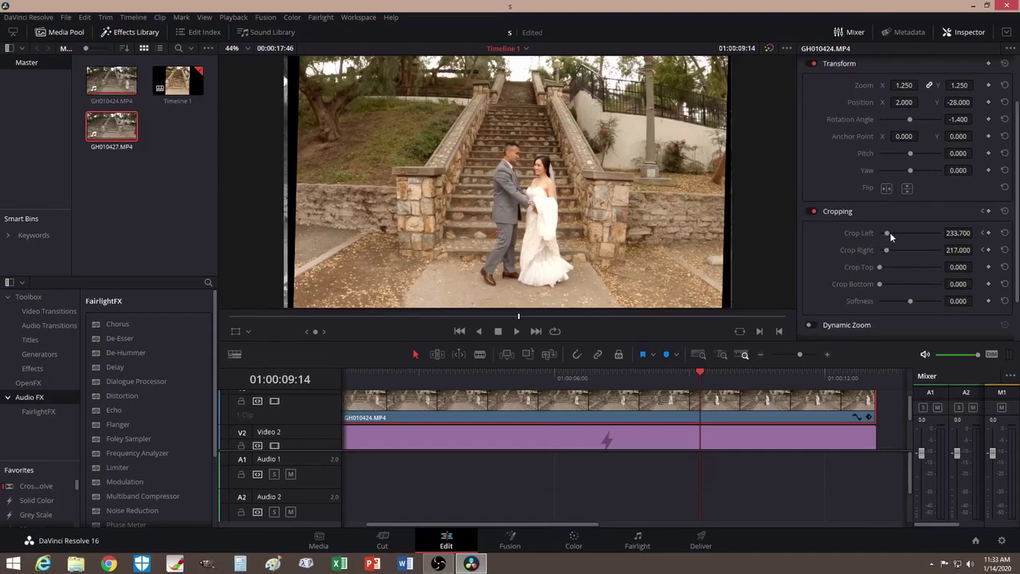
left_click_drag(890, 235, 874, 251)
left_click(742, 435)
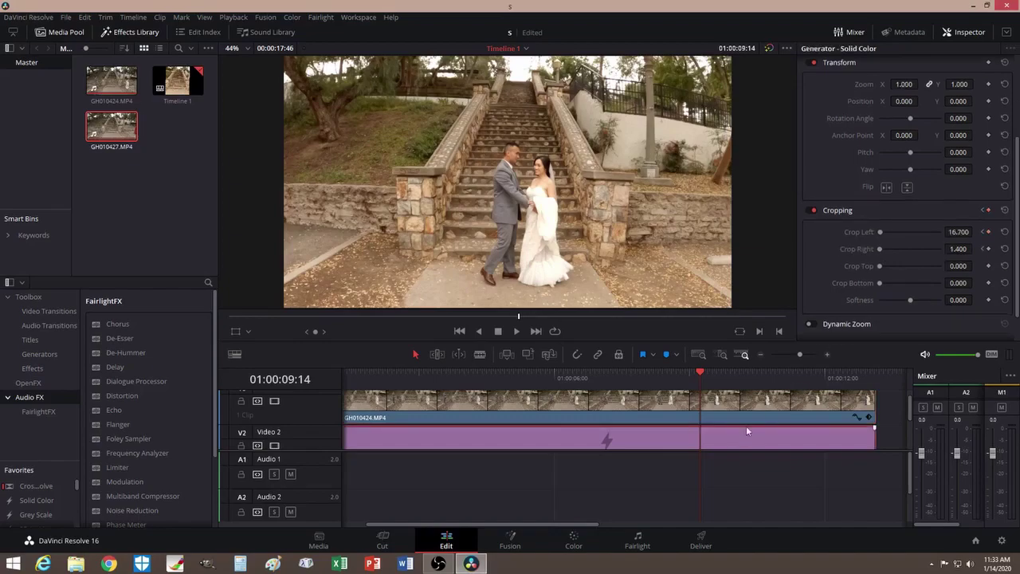
left_click_drag(881, 254, 868, 251)
Step: Save the project and scrub the timeline forward to 01:00:10:50 and back to 01:00:07:41 to check the opening crop animation
left_click_drag(695, 376, 718, 356)
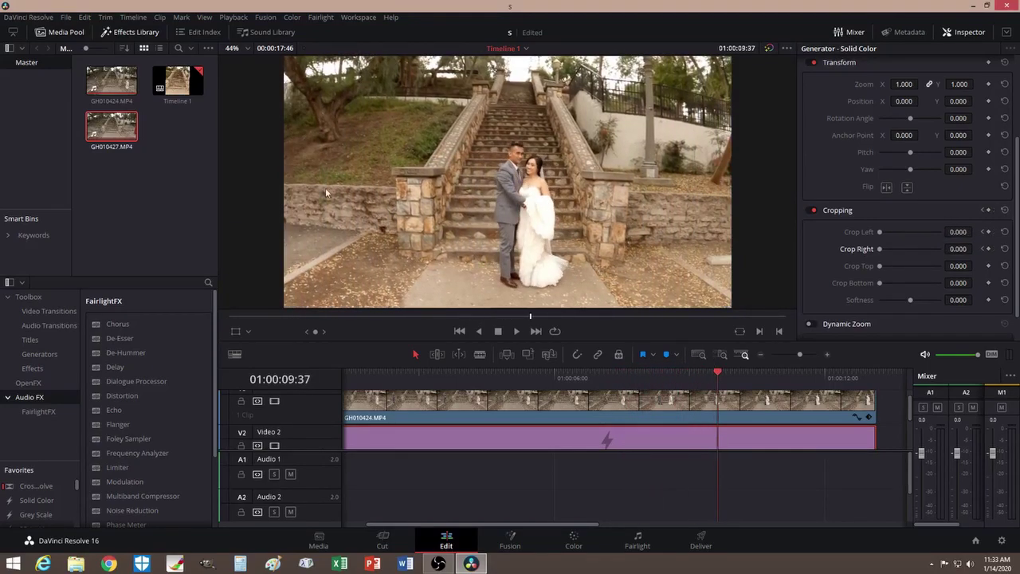
left_click(67, 21)
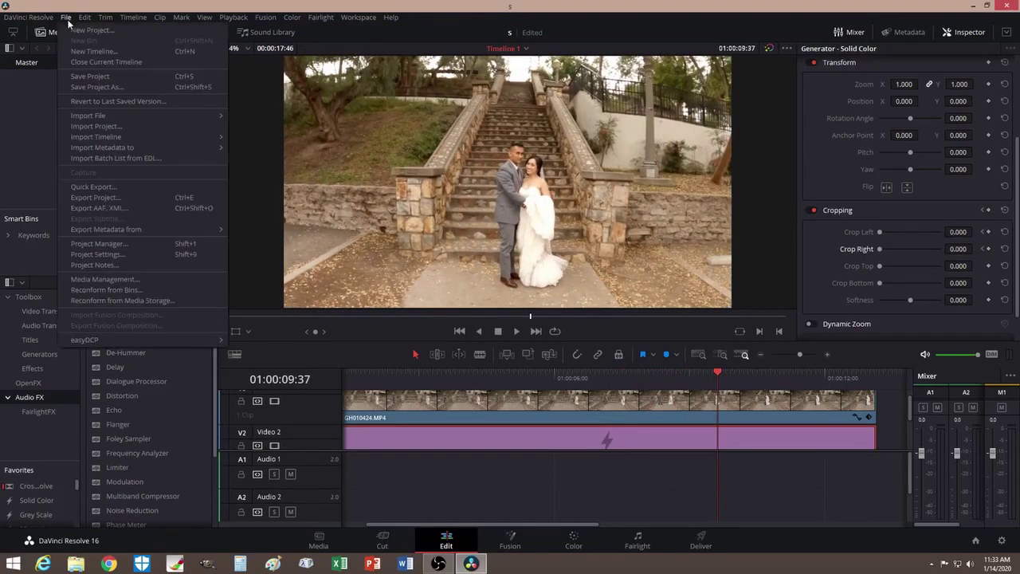
left_click(81, 76)
left_click_drag(718, 375, 773, 382)
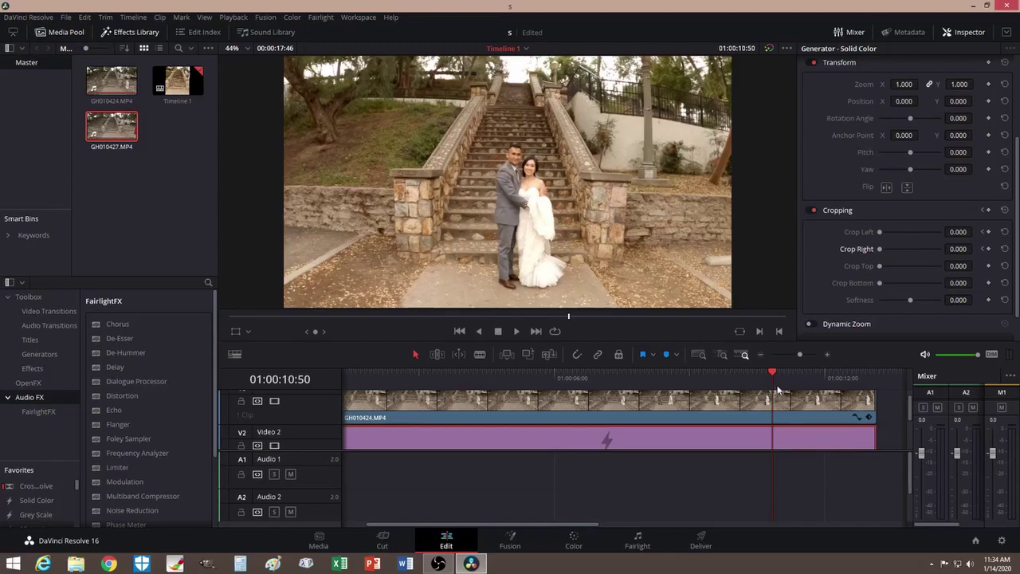
left_click_drag(773, 373, 631, 384)
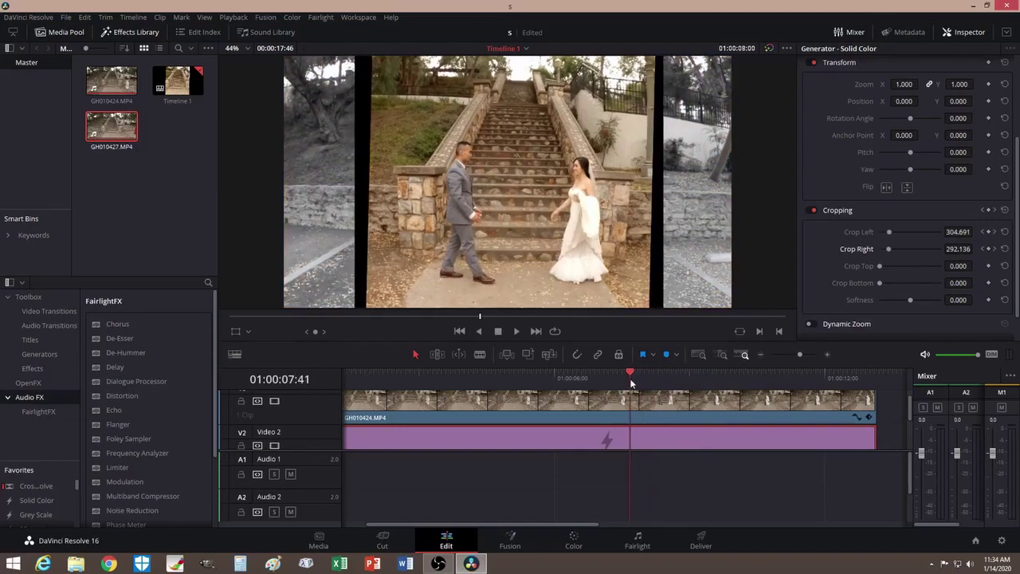